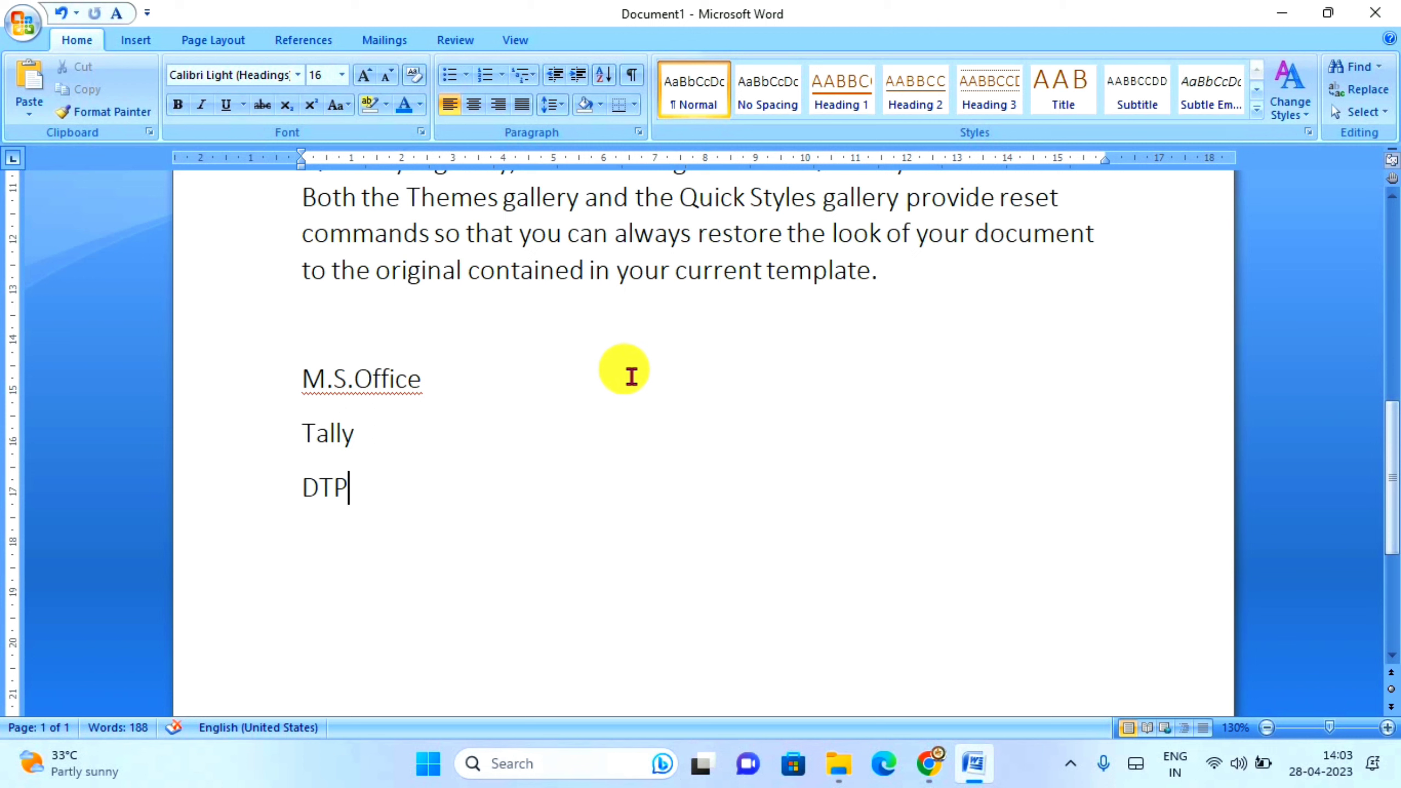
Select the M.S.Office, Tally and DTP lines and bullet them with round black dots
scroll(630, 375, up, 1)
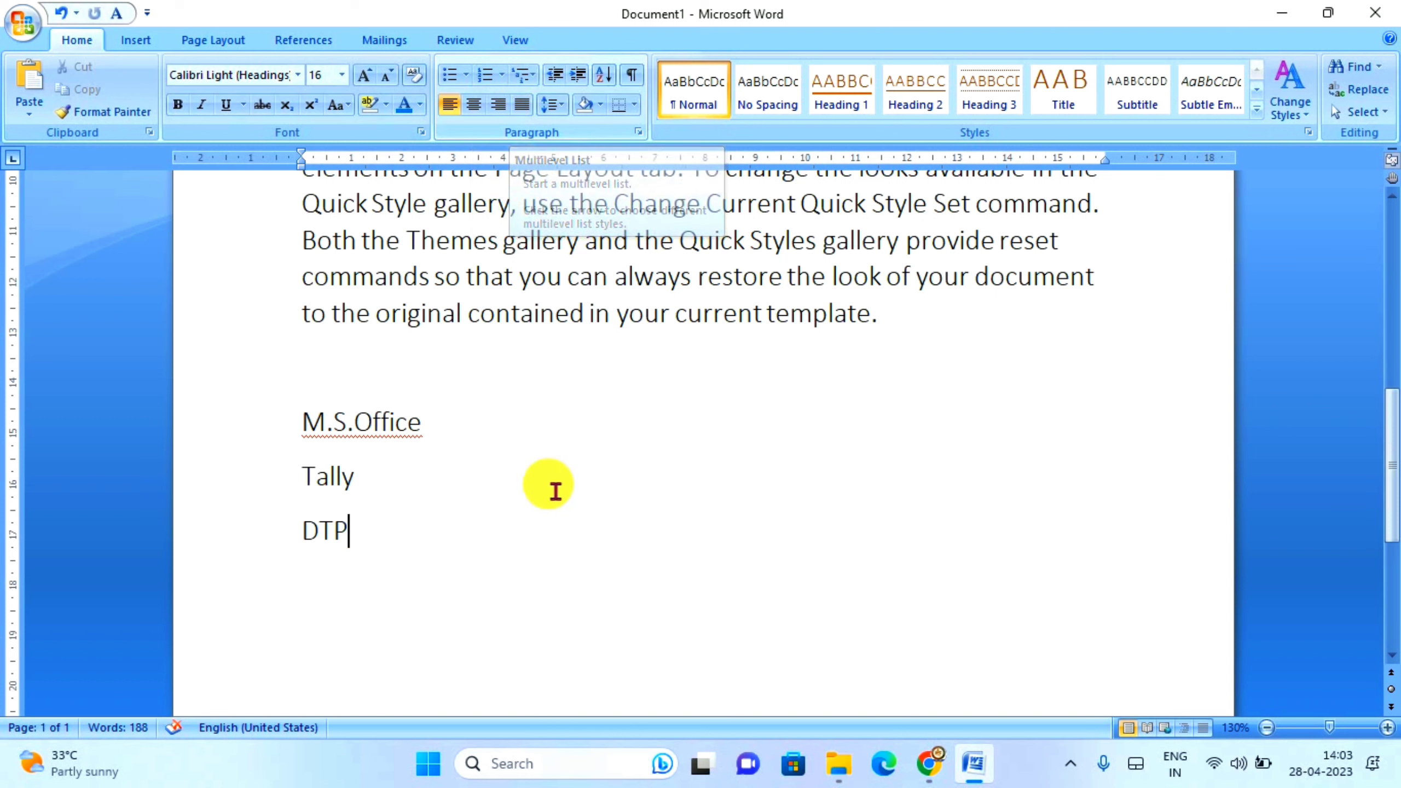
drag(304, 425, 443, 427)
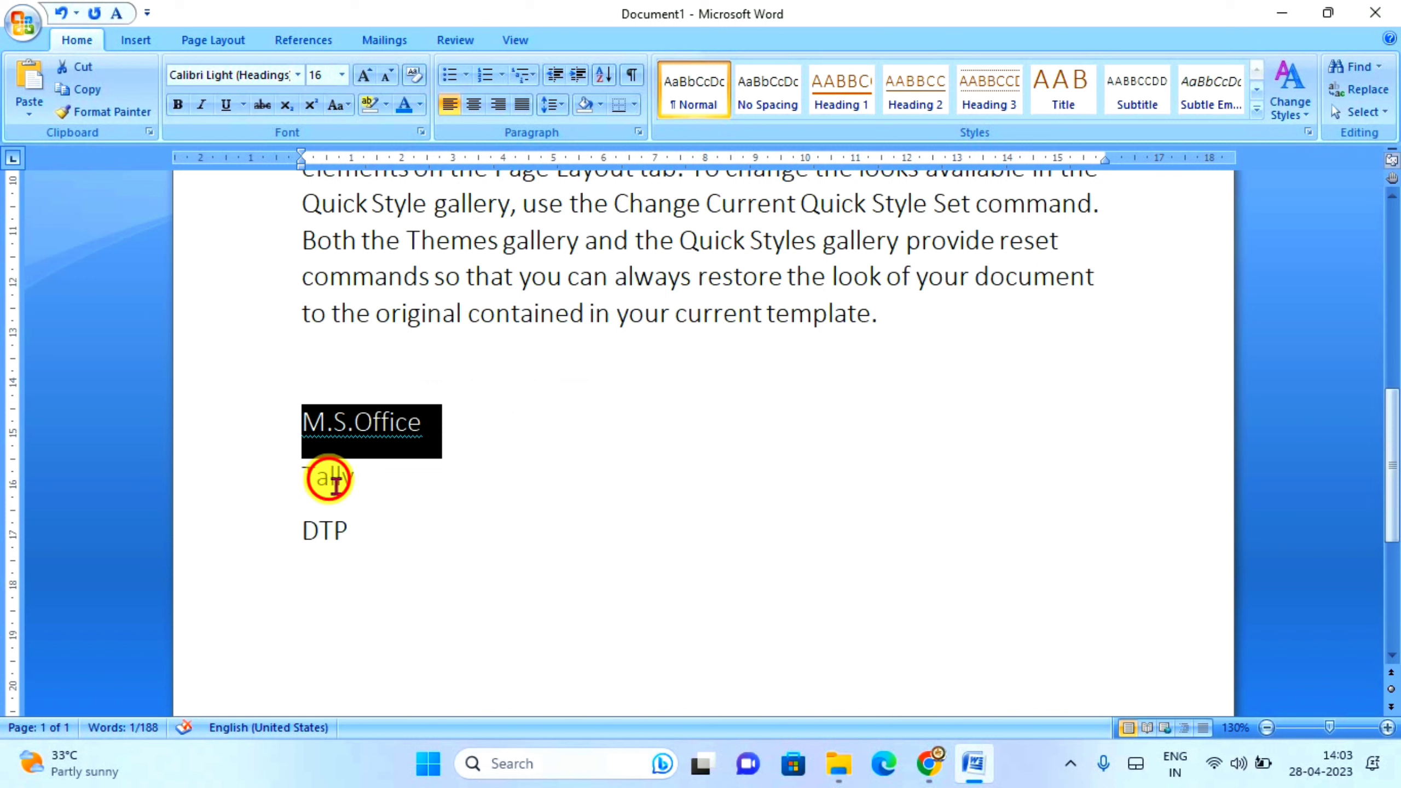
click(319, 477)
click(410, 531)
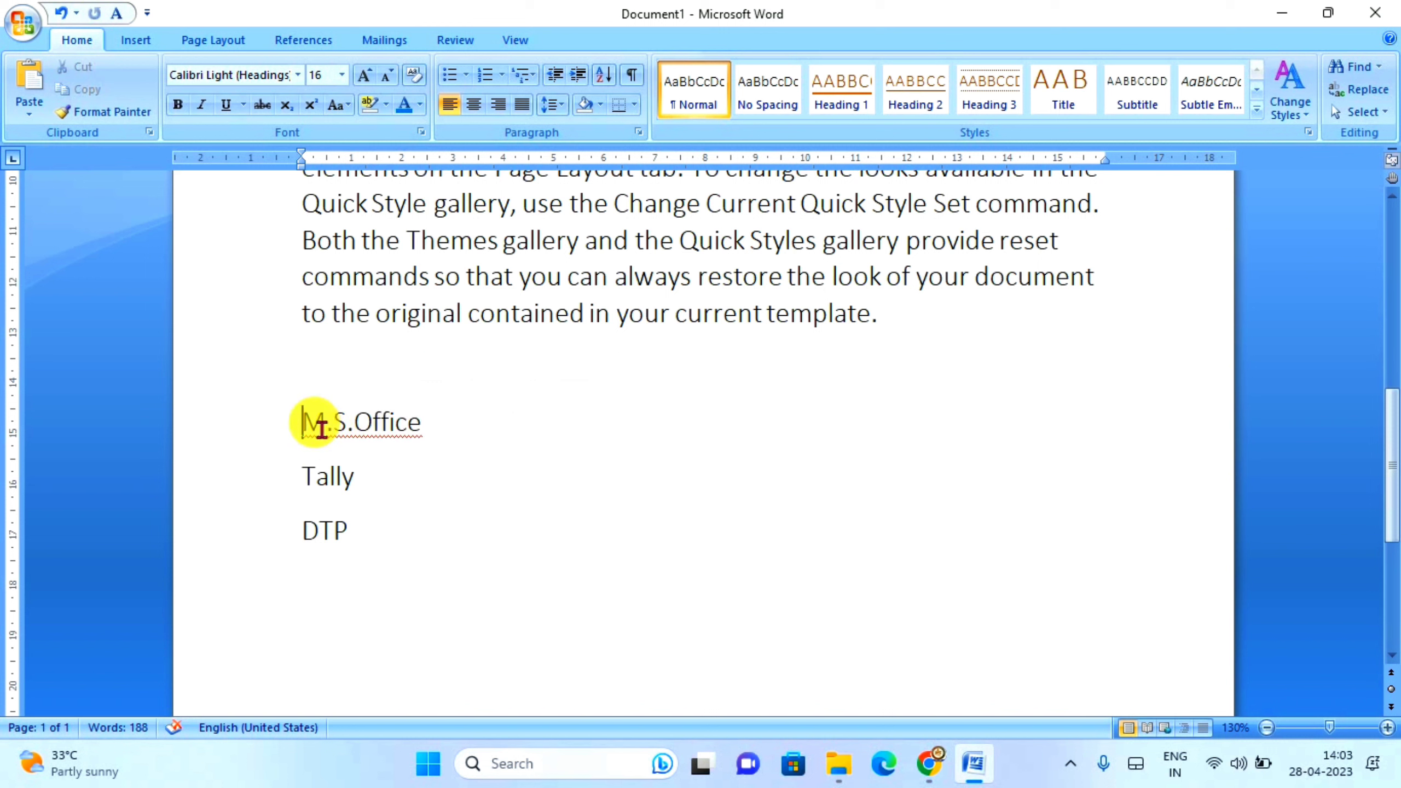
drag(321, 428, 360, 532)
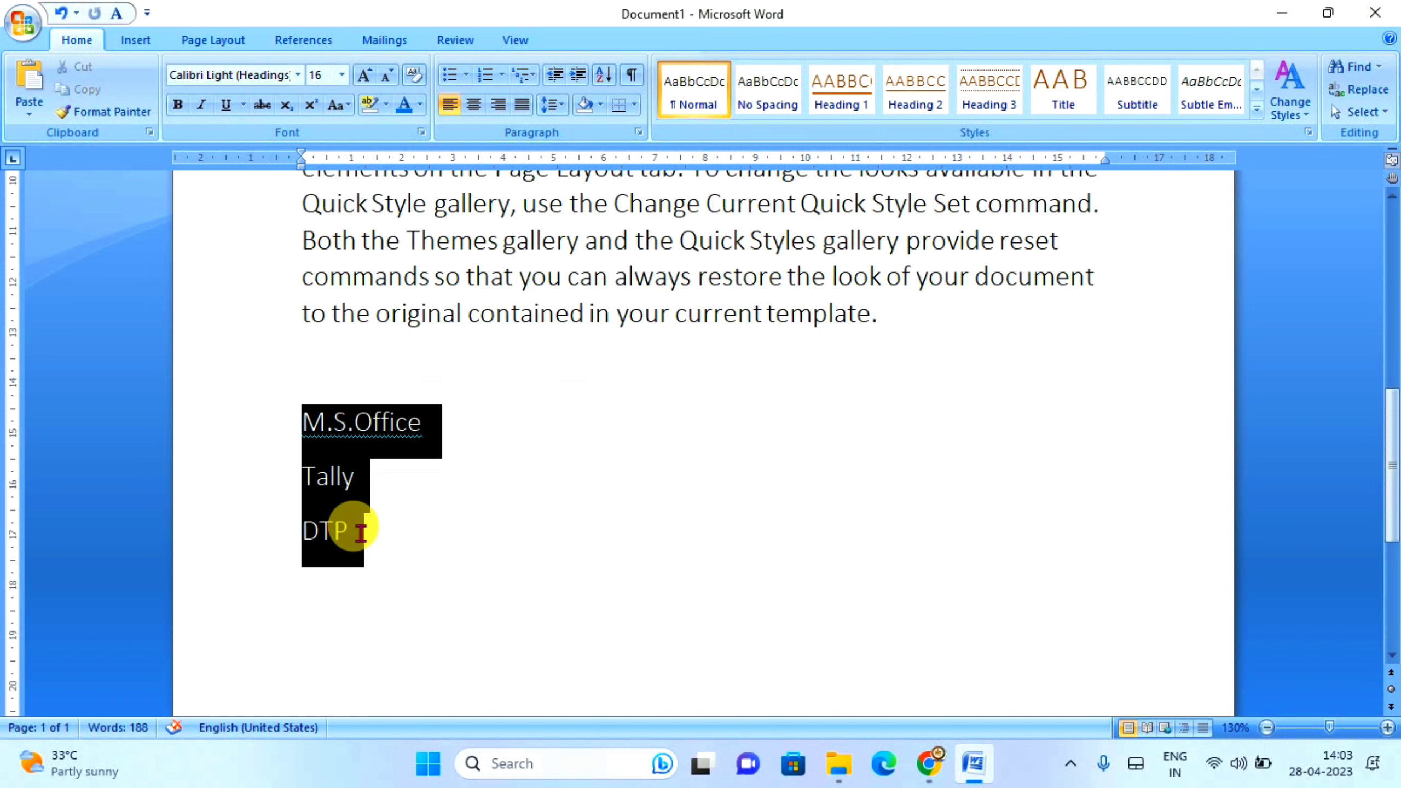
click(468, 74)
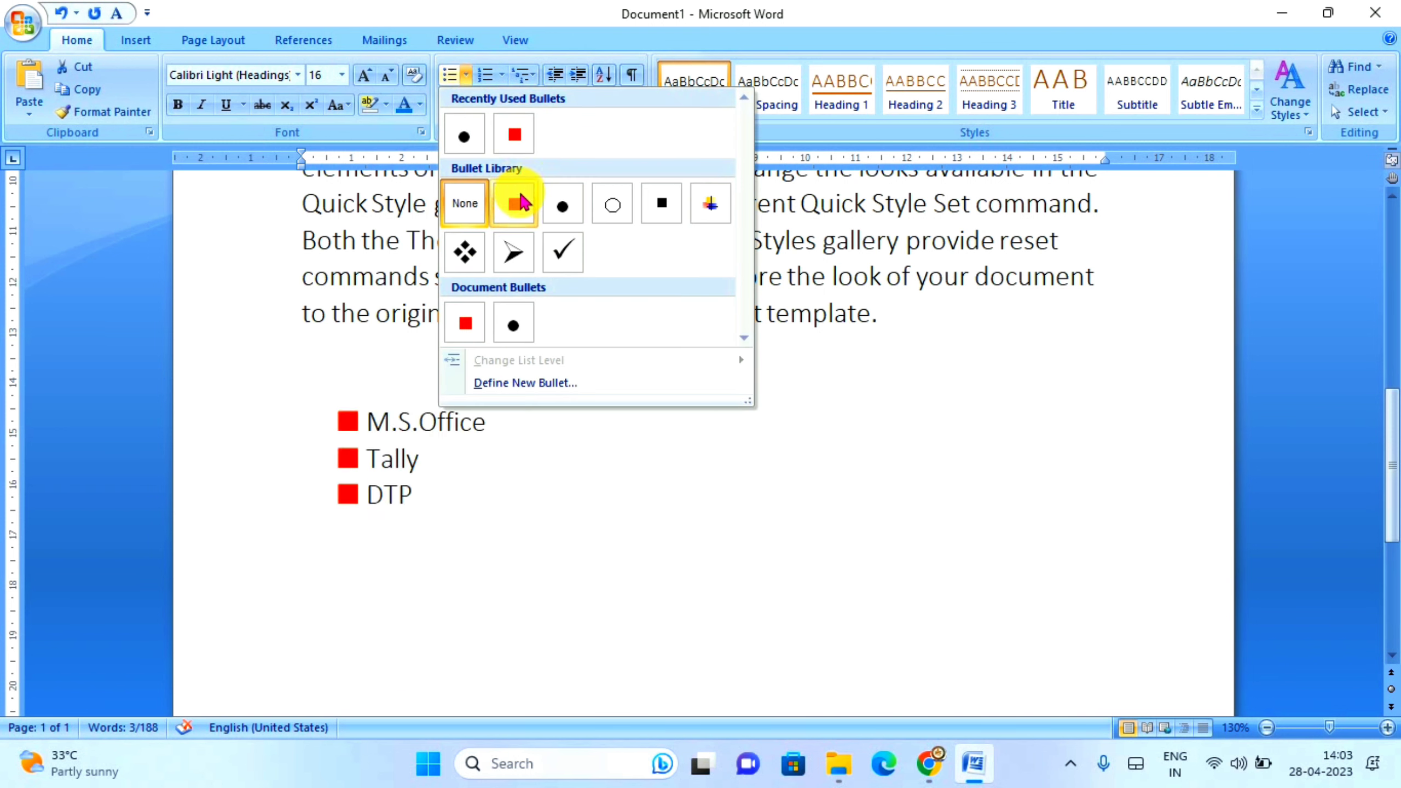
click(558, 207)
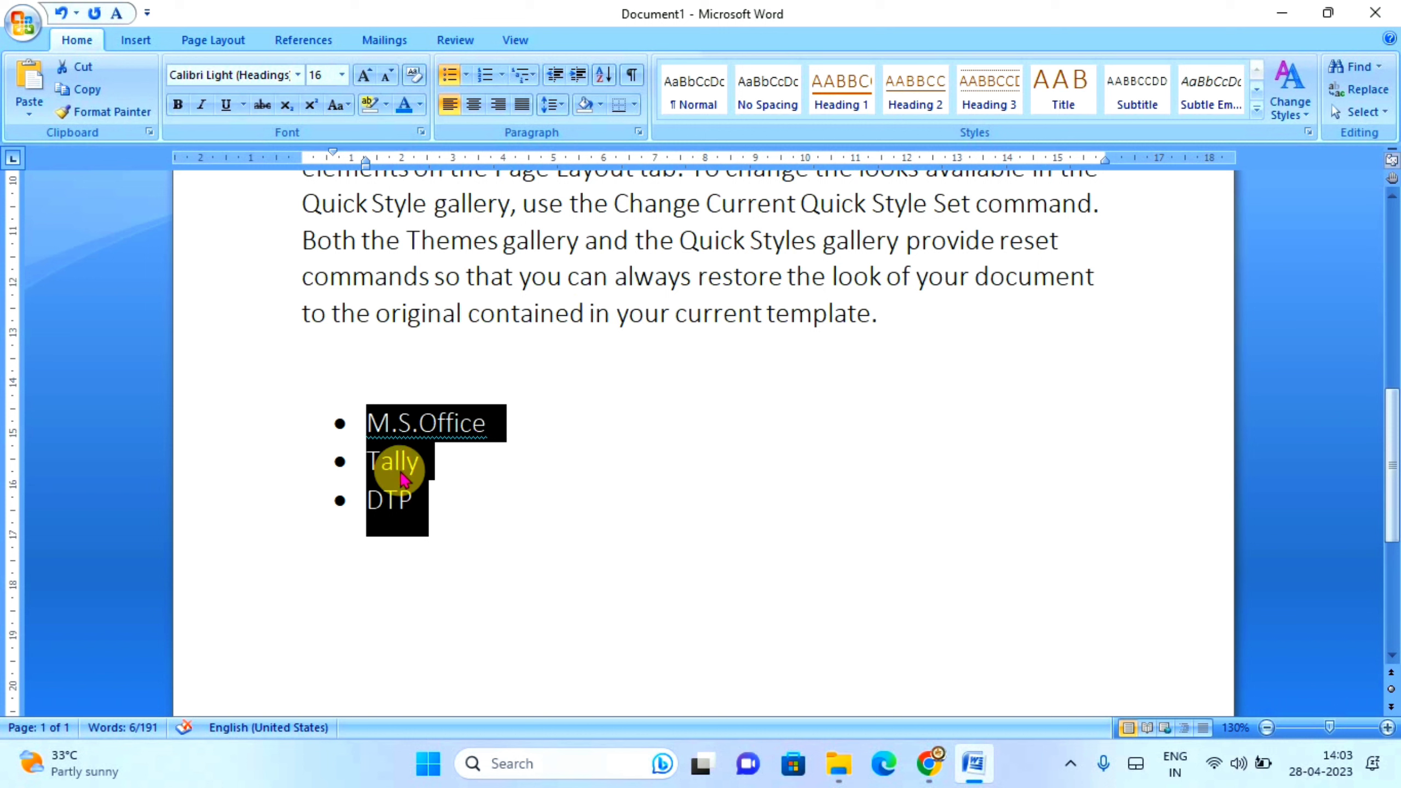
click(503, 76)
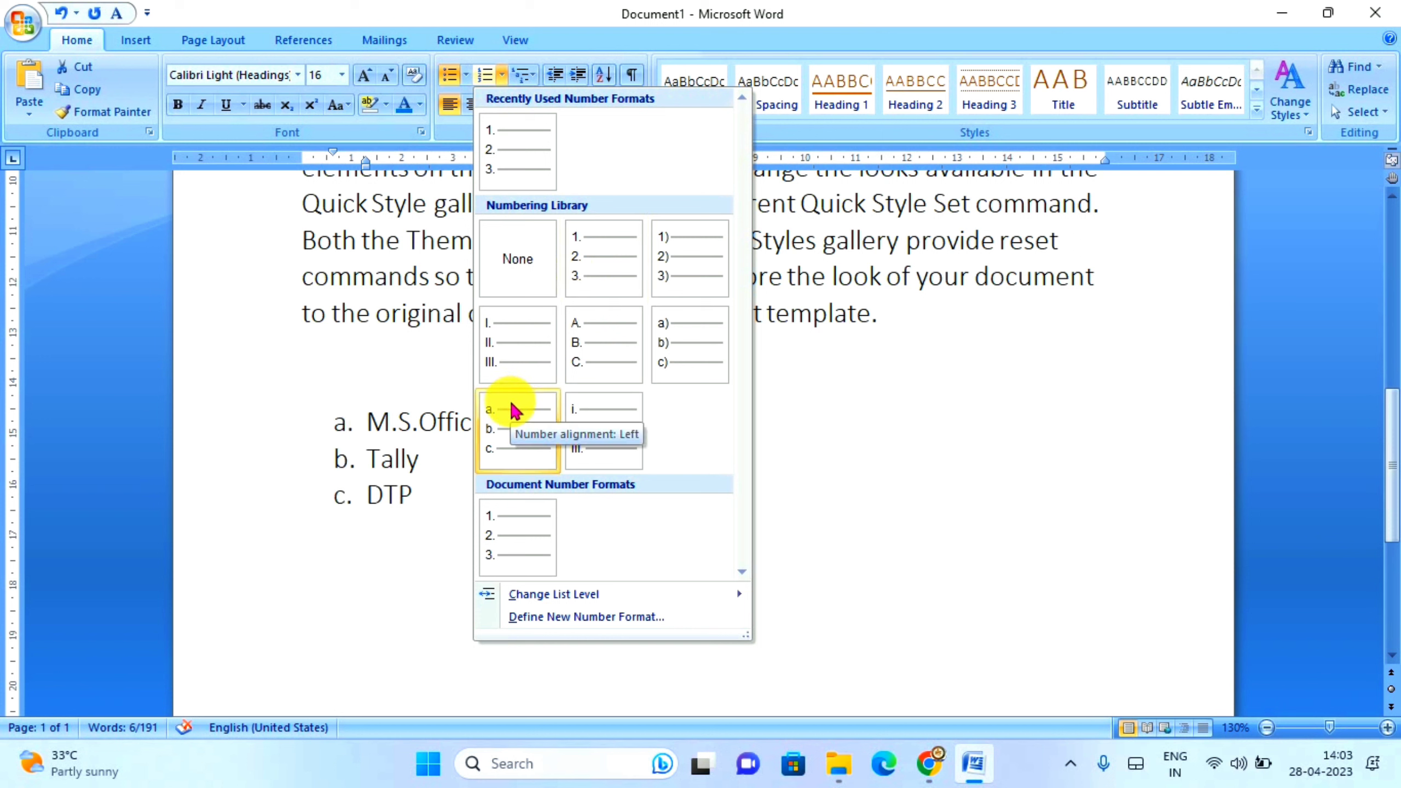
Apply the 1., 2., 3. numbering format to the three items, then deselect after DTP
click(589, 269)
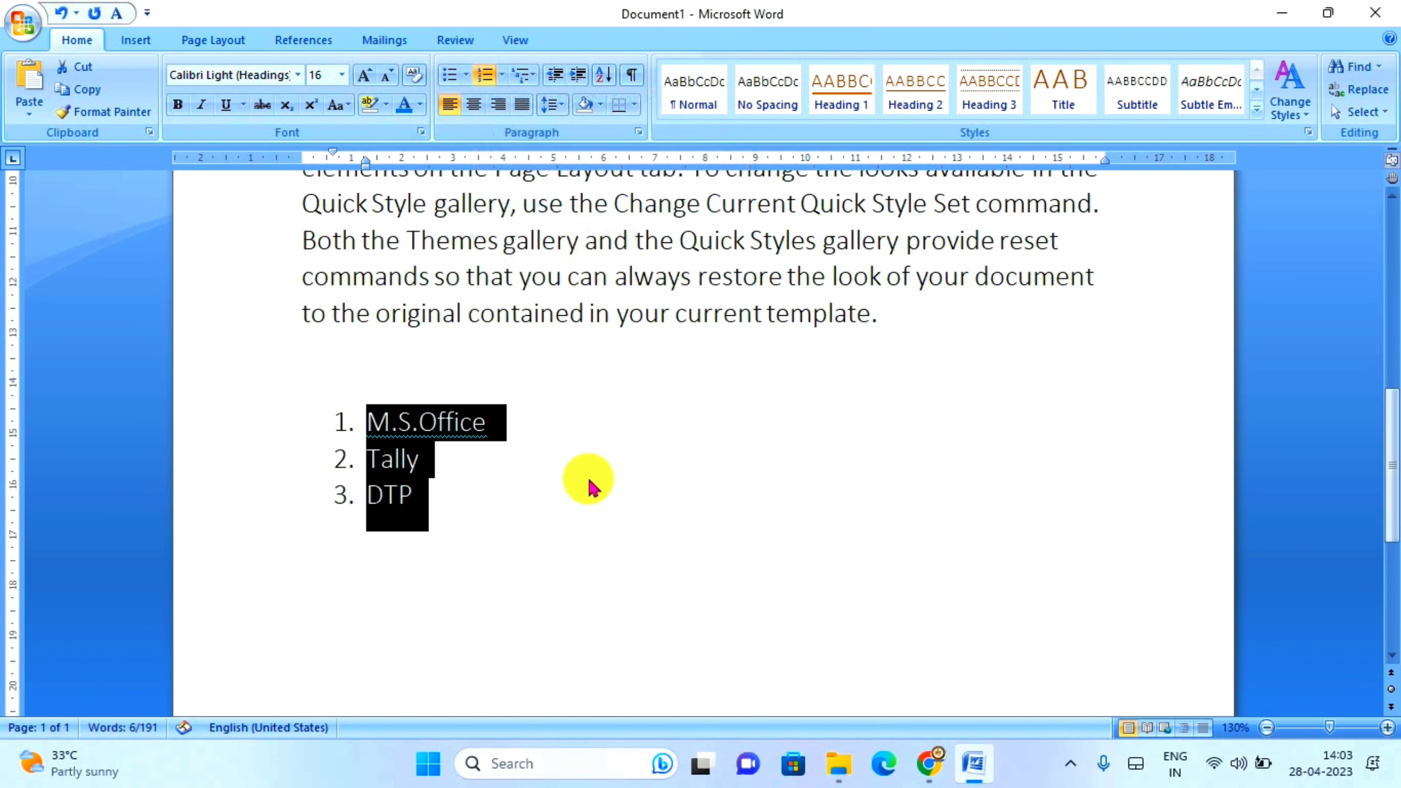
click(469, 80)
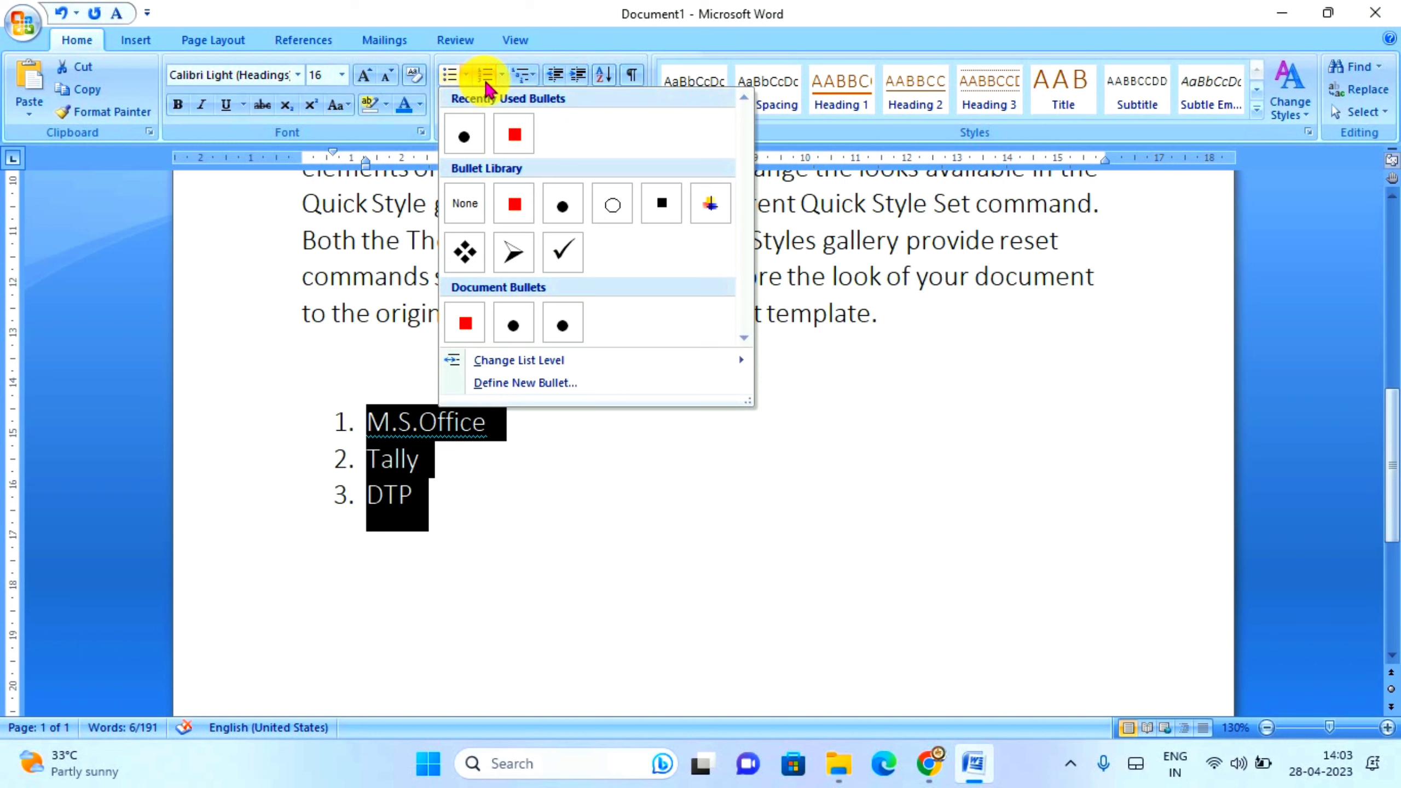
click(503, 76)
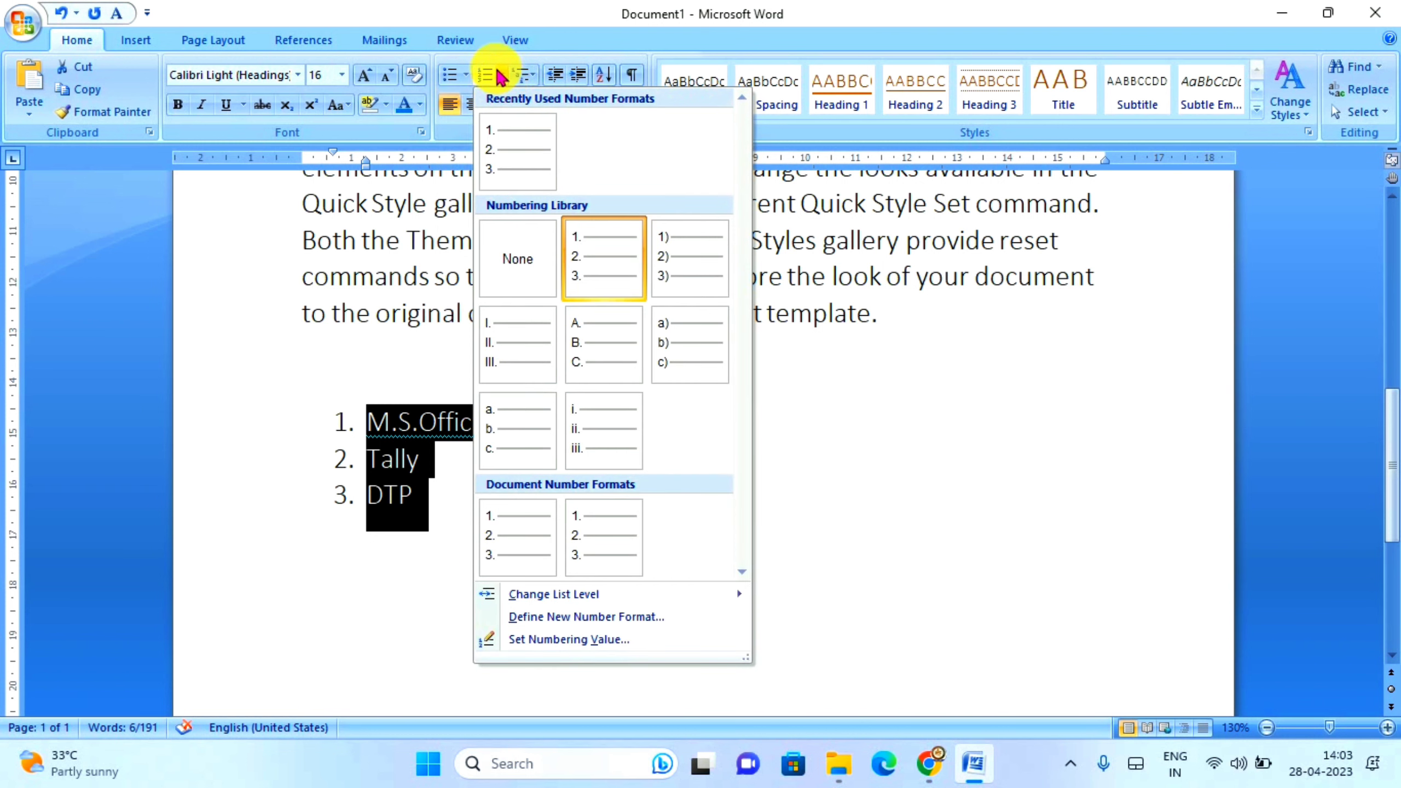
drag(367, 422, 430, 497)
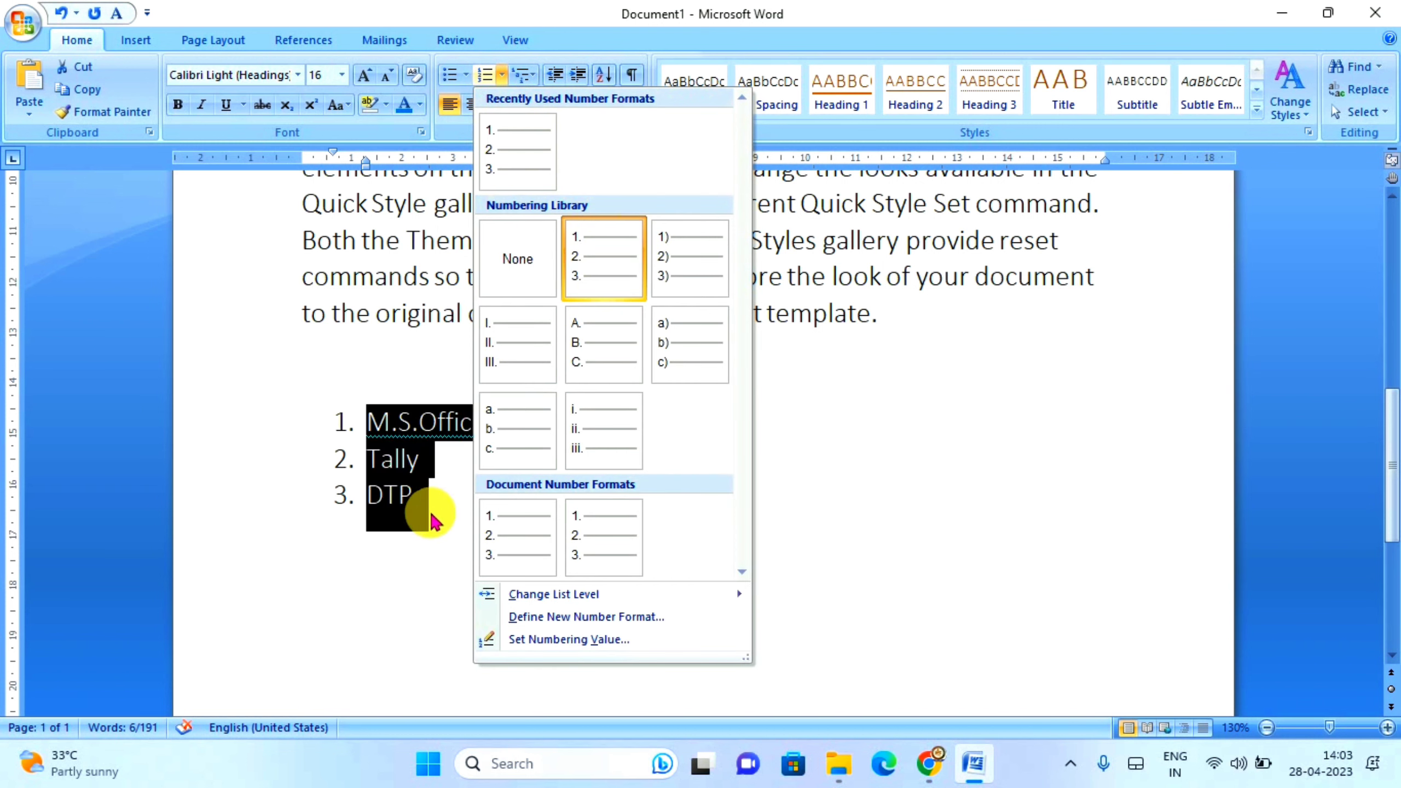
click(434, 499)
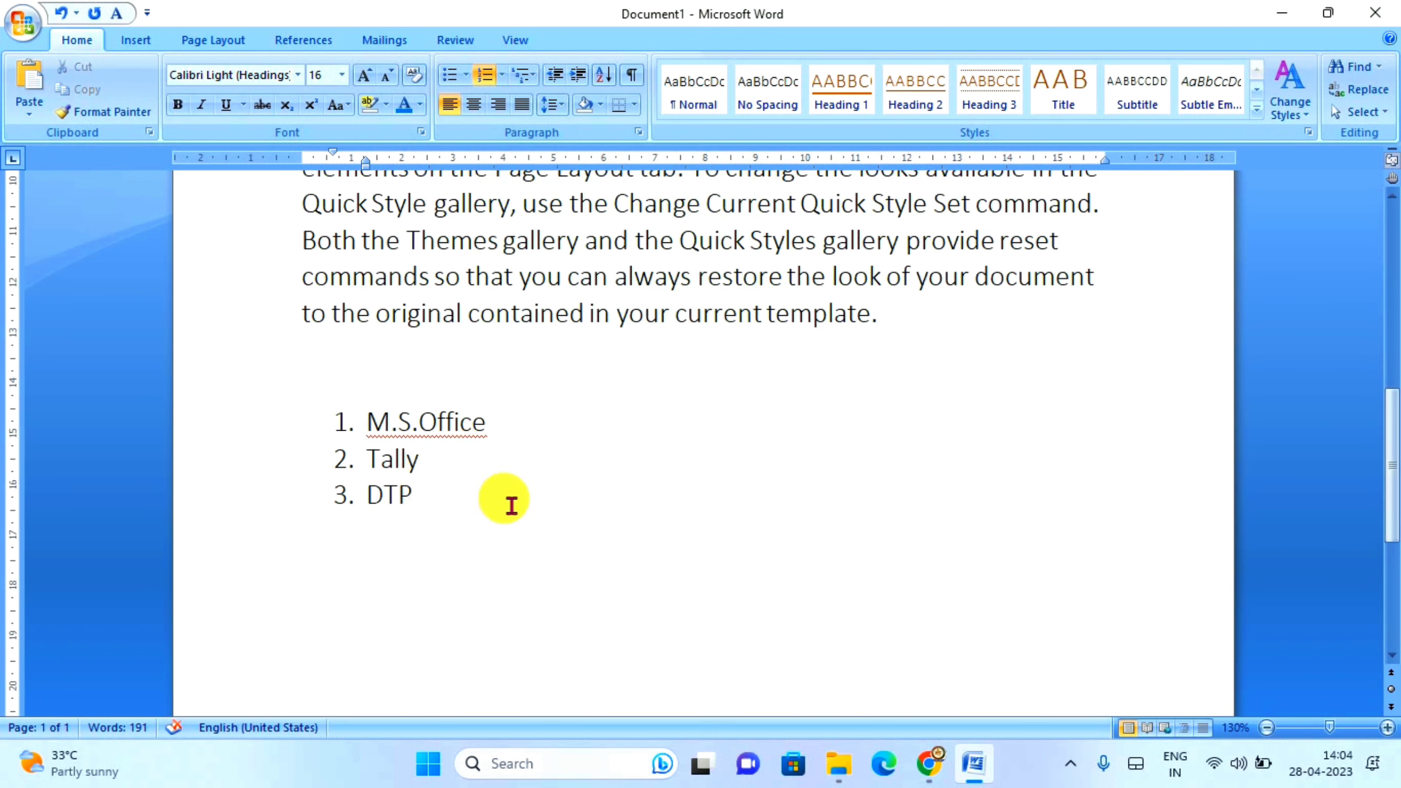
Add Autocat as numbered item 4 below DTP and end the list
key(Return)
text(Aut)
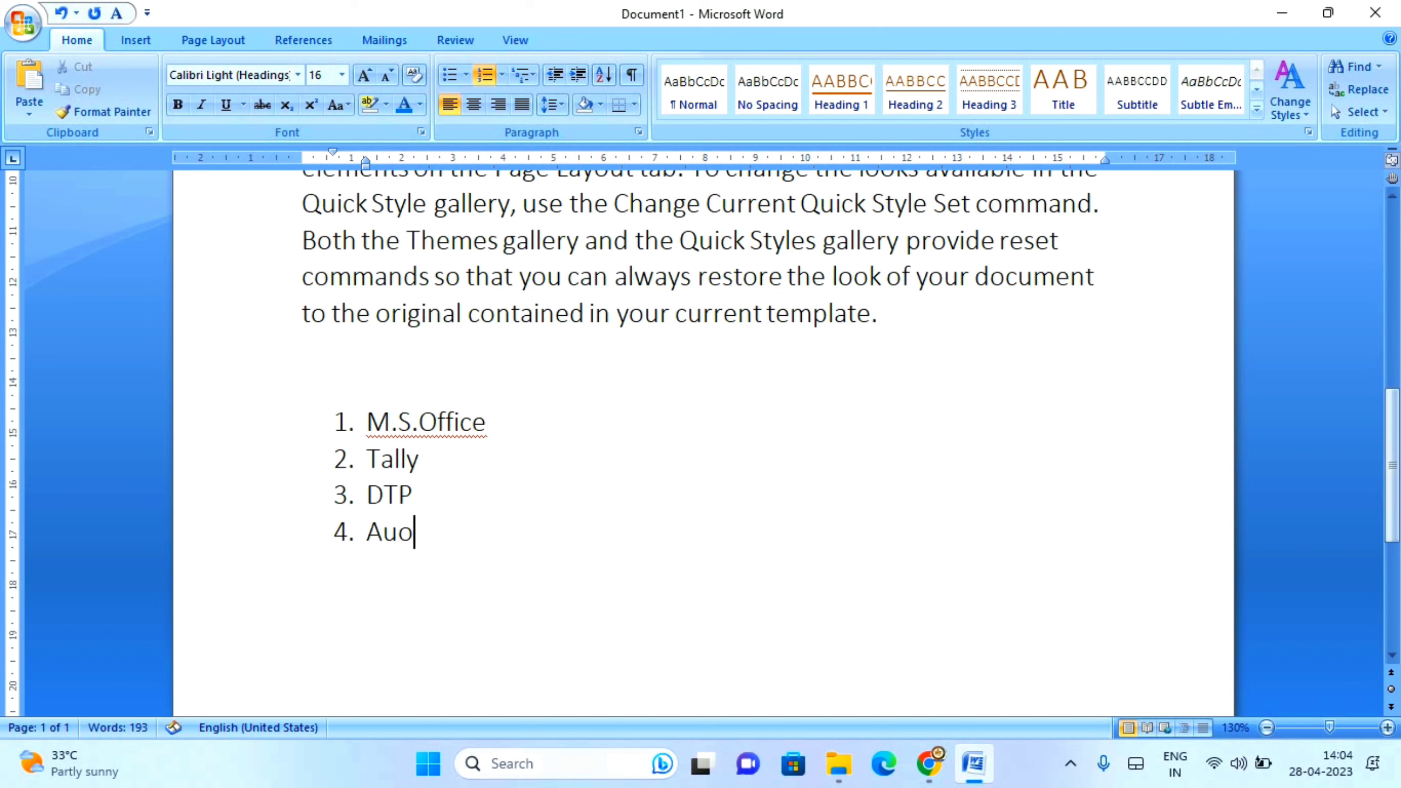
text(oca)
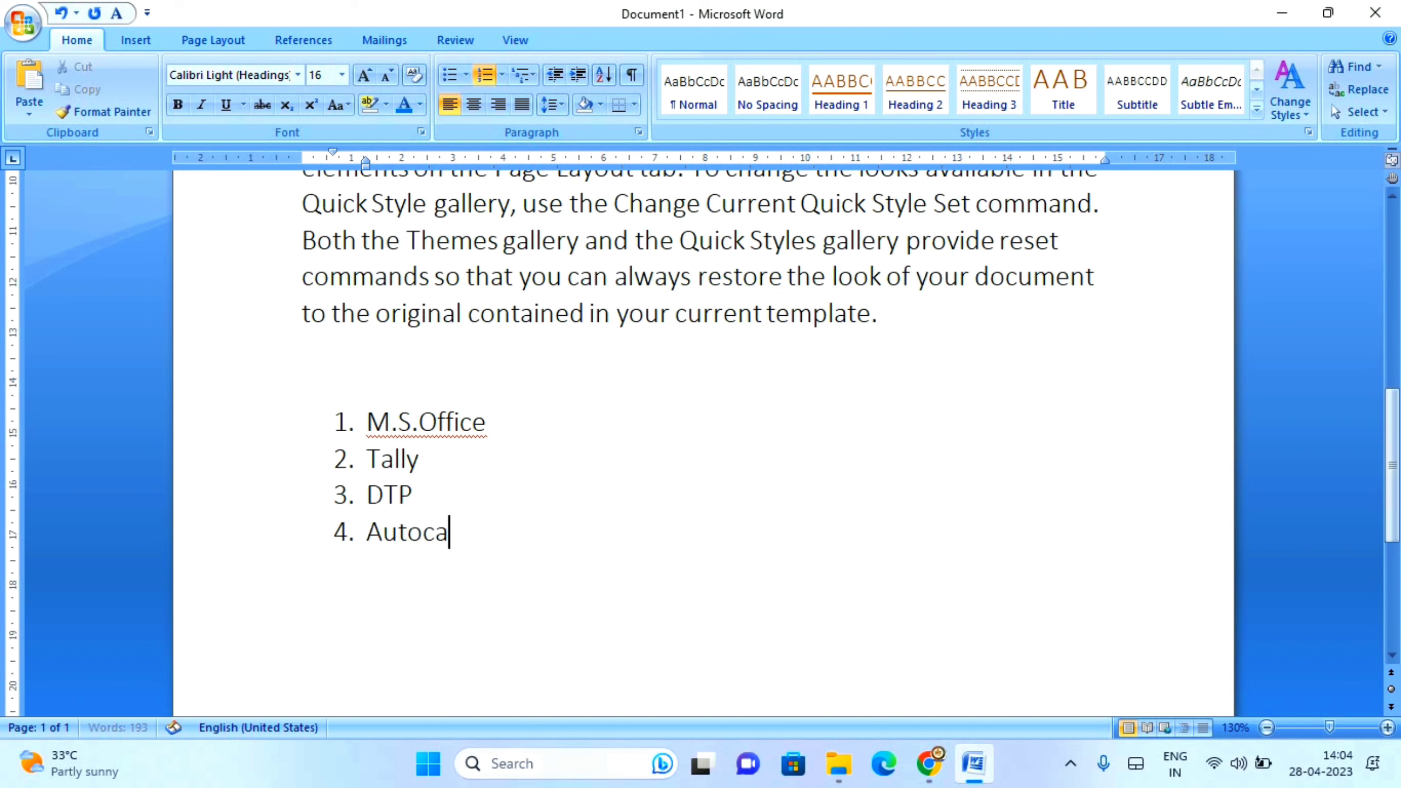
text(t)
key(Return)
key(Return)
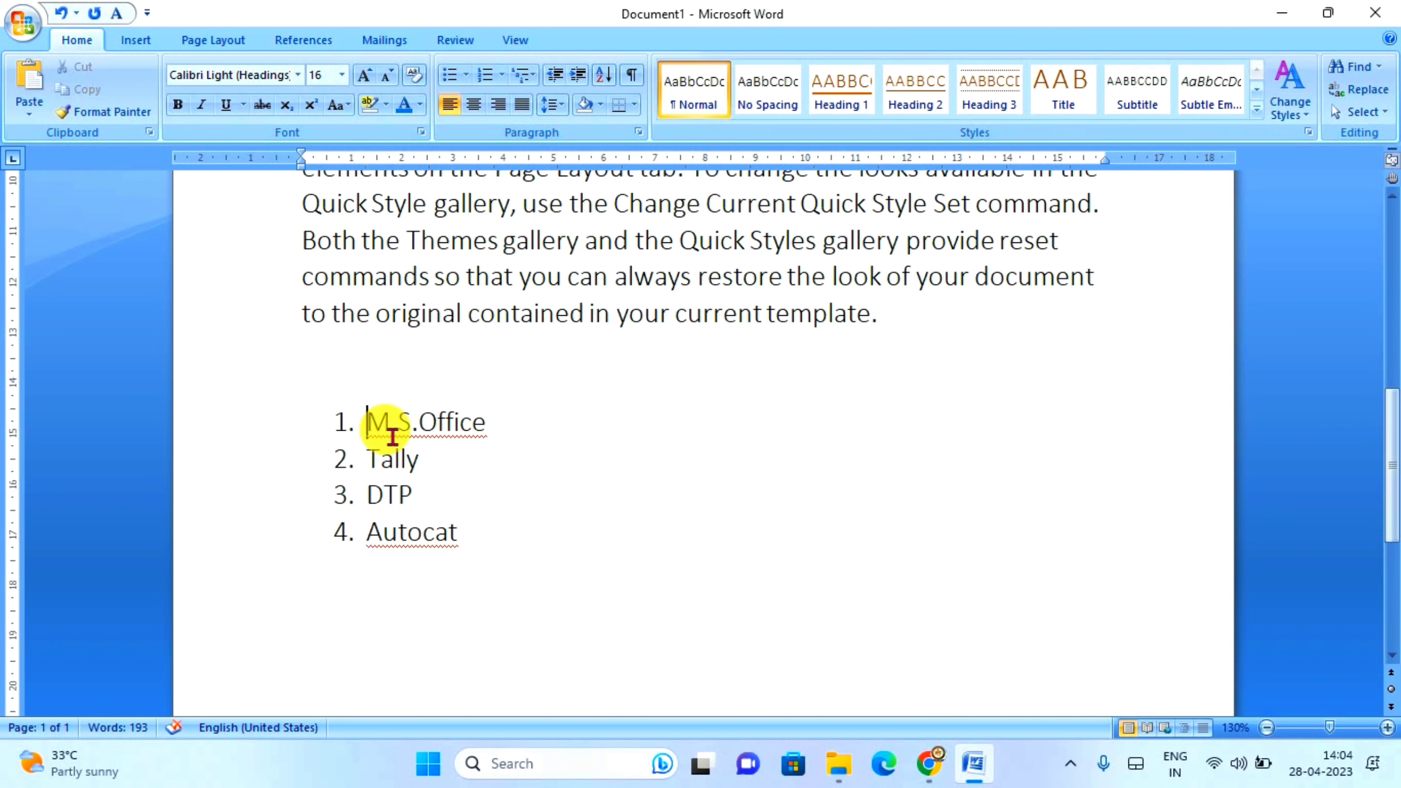
drag(369, 425, 464, 448)
click(531, 510)
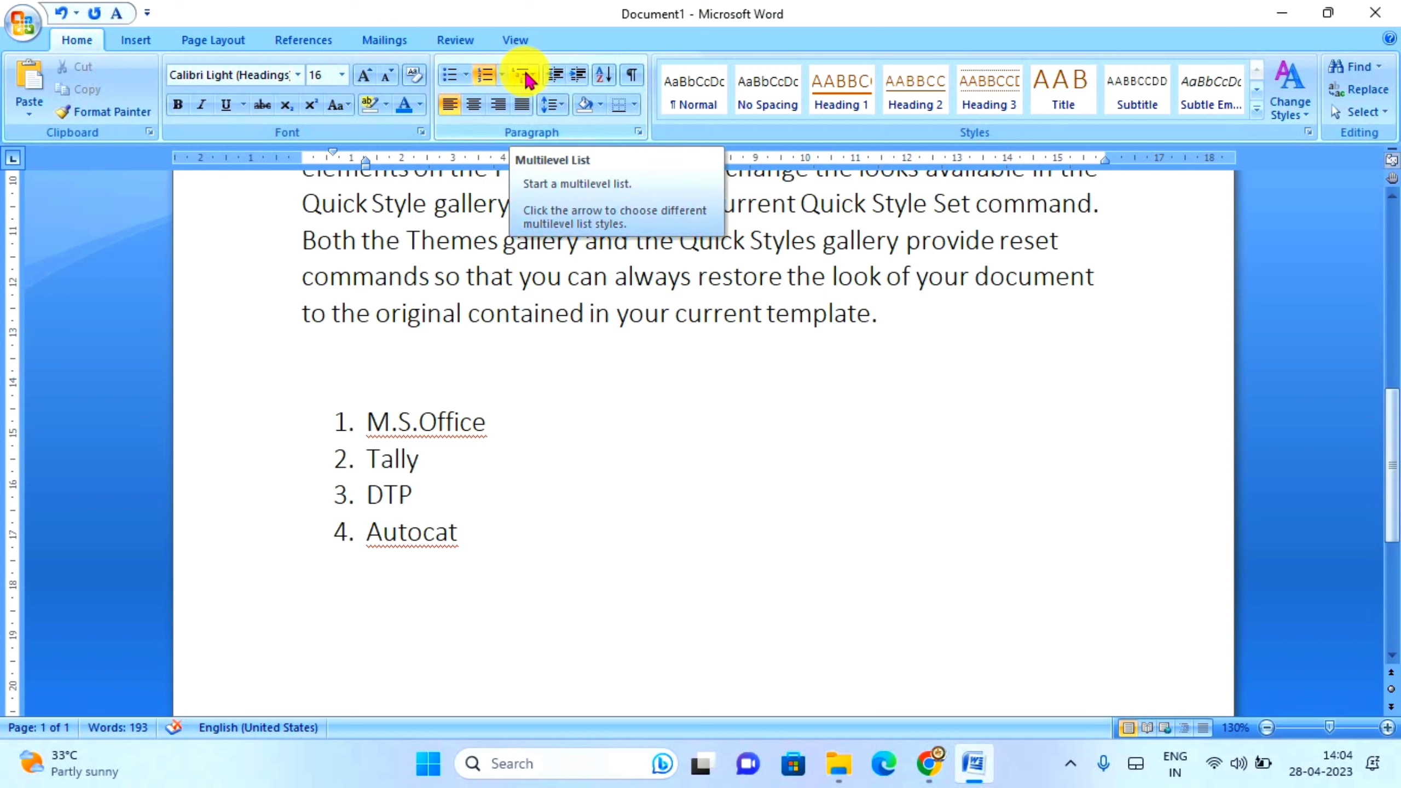
Insert an indented sub-item under M.S.Office numbered with roman numerals I., II., III
click(607, 562)
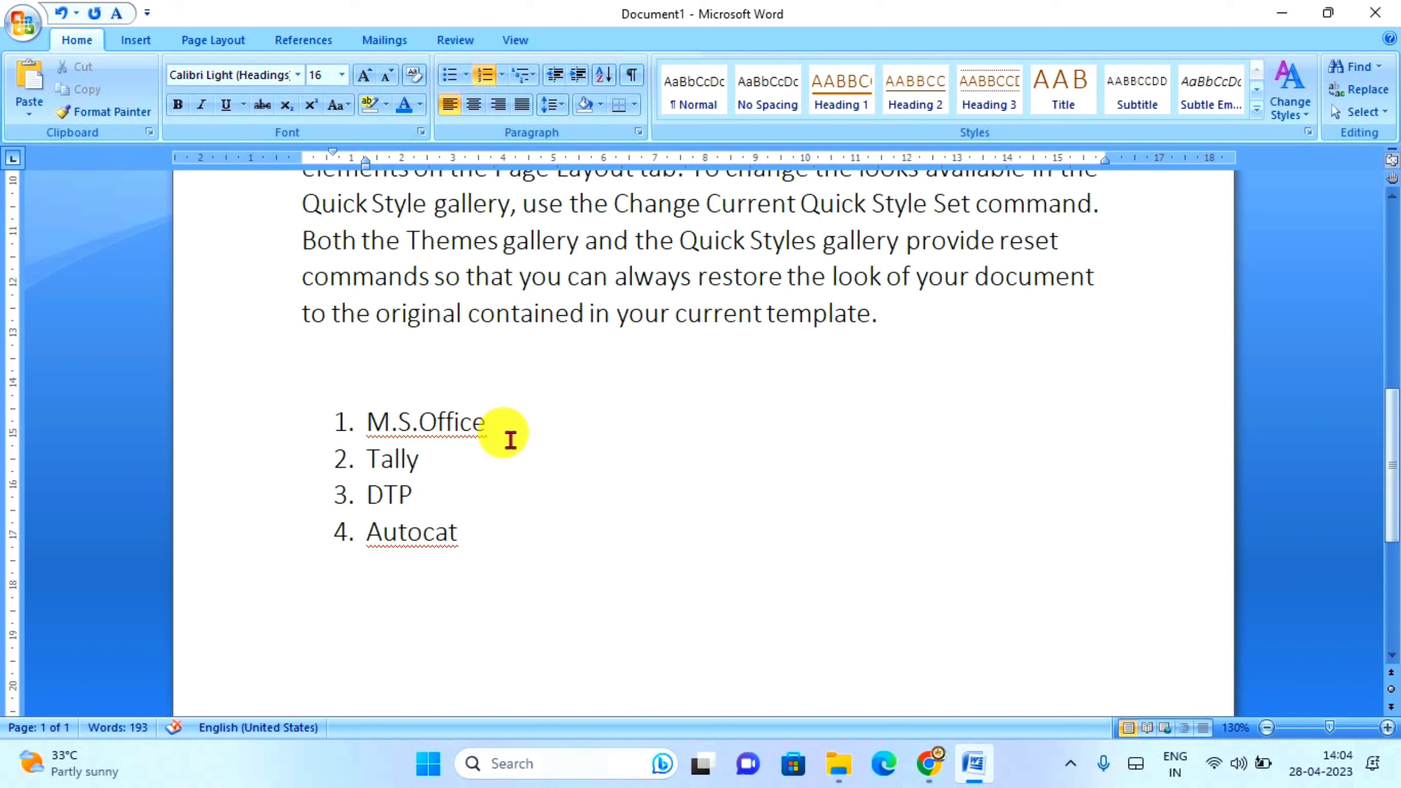
key(Return)
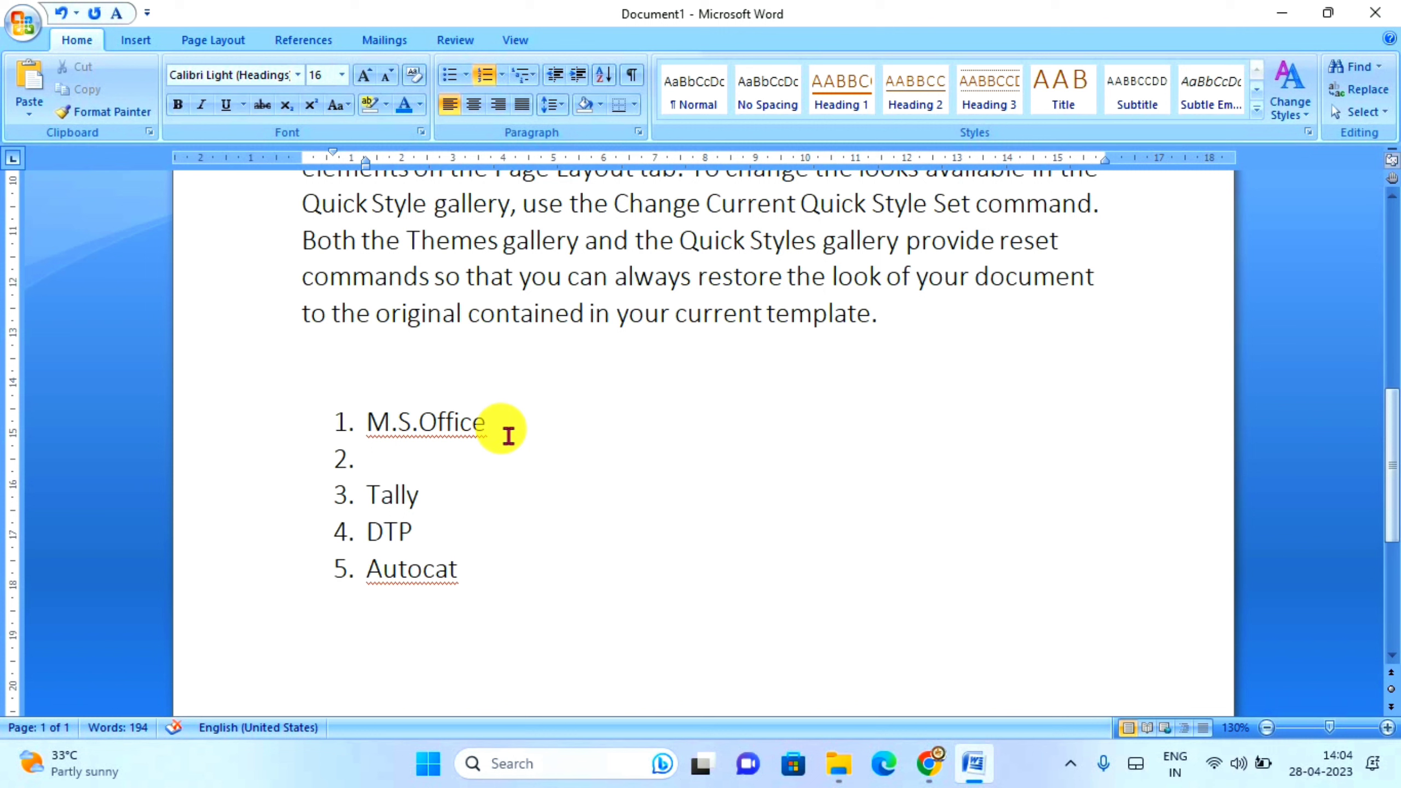
key(Tab)
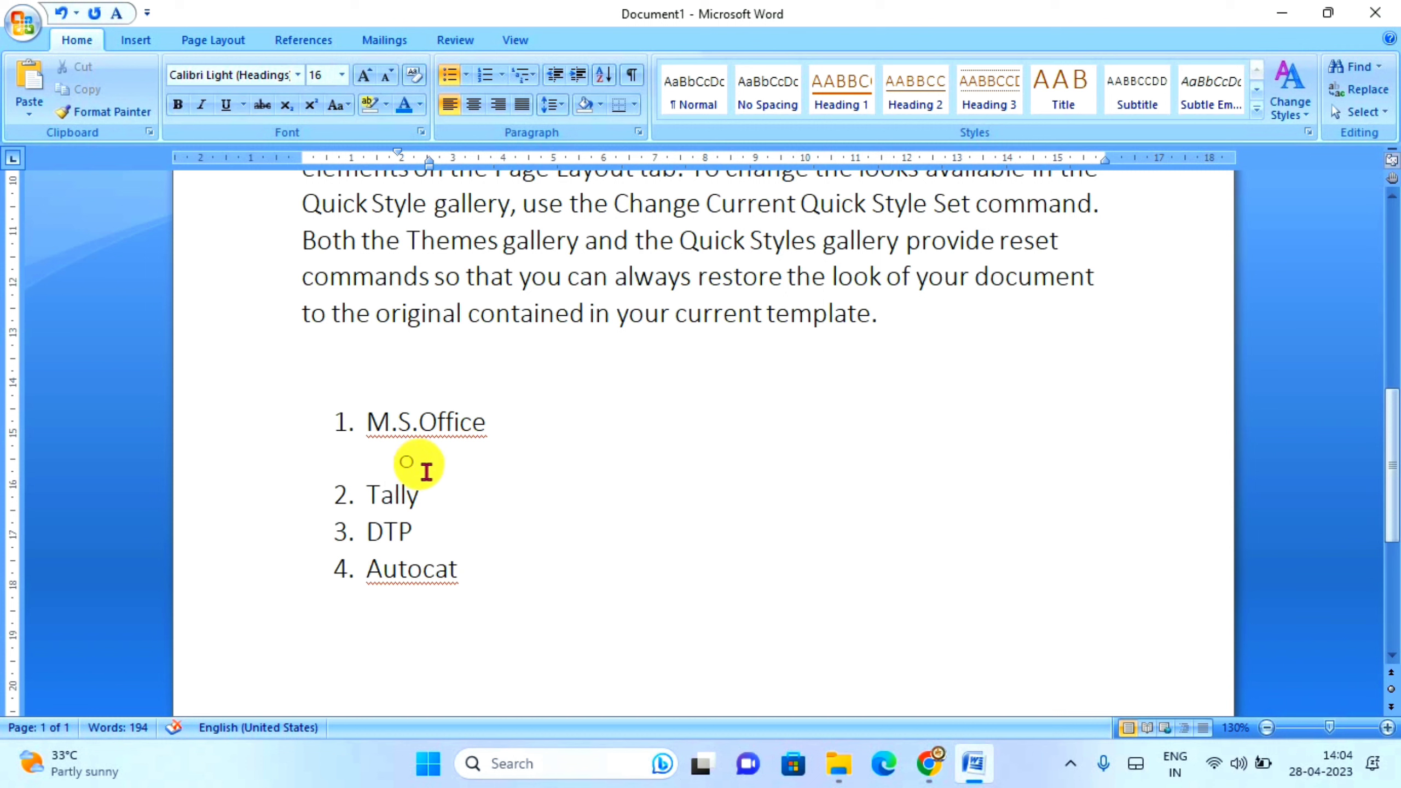
click(468, 74)
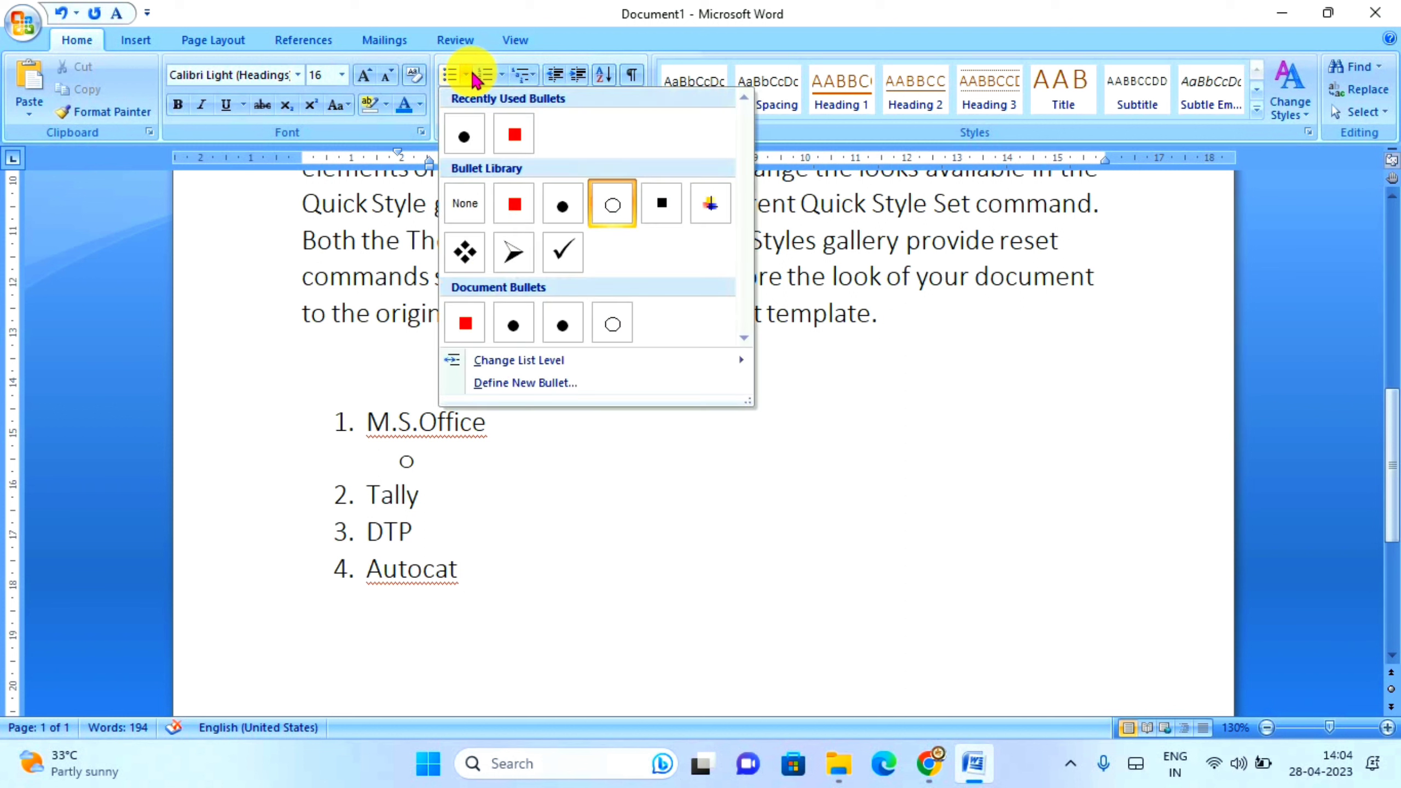
click(502, 74)
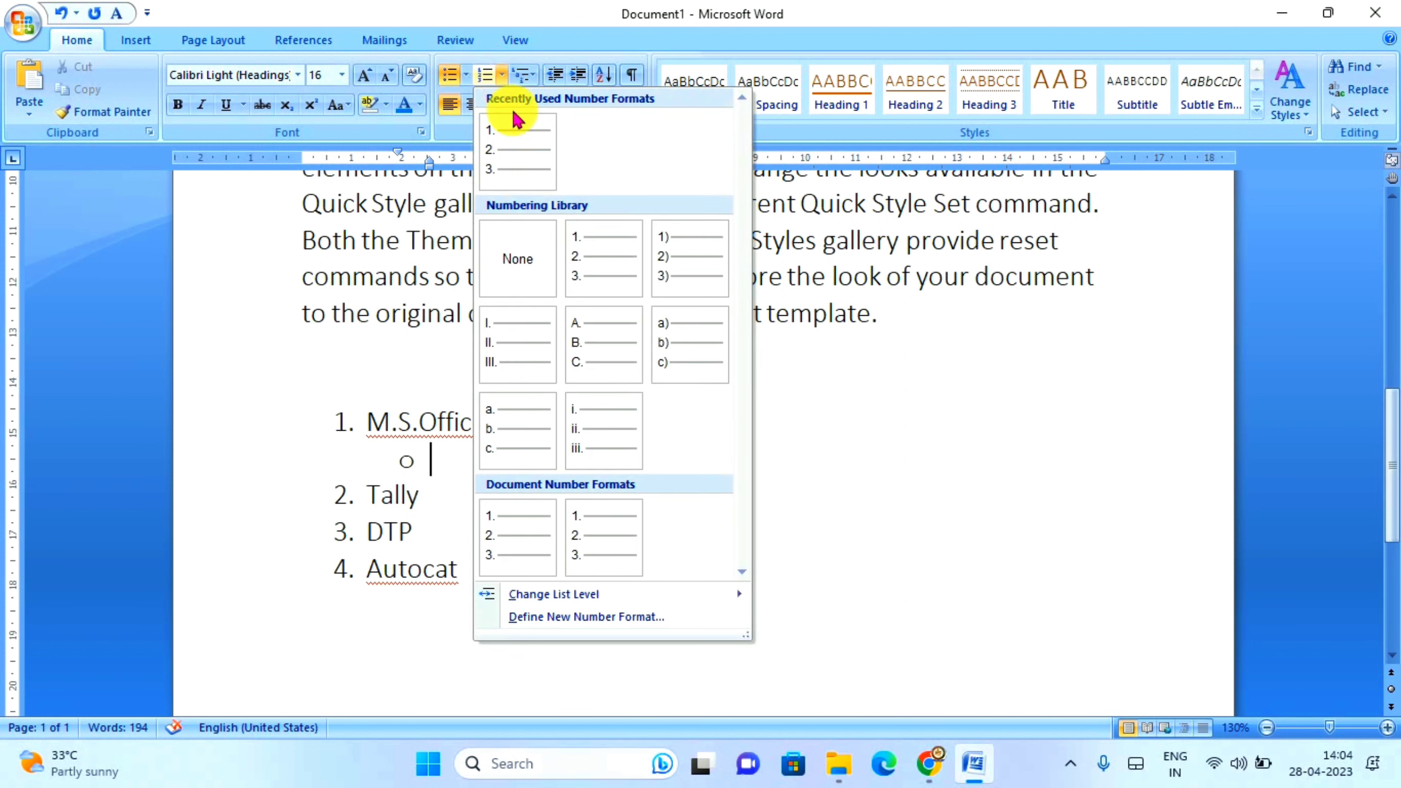
click(513, 356)
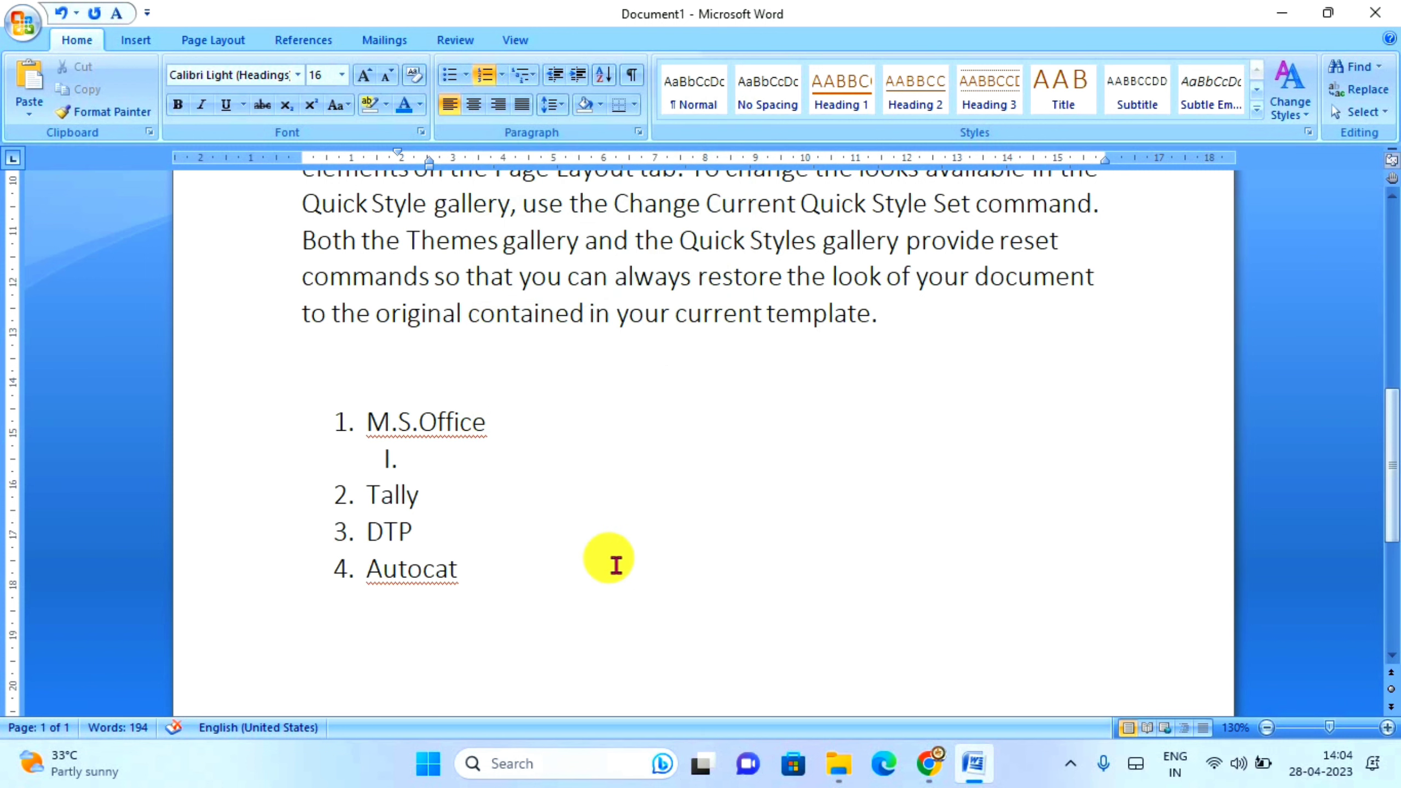
Enter M.S.Word as sub-item I under M.S.Office
text(M.S.)
text(w)
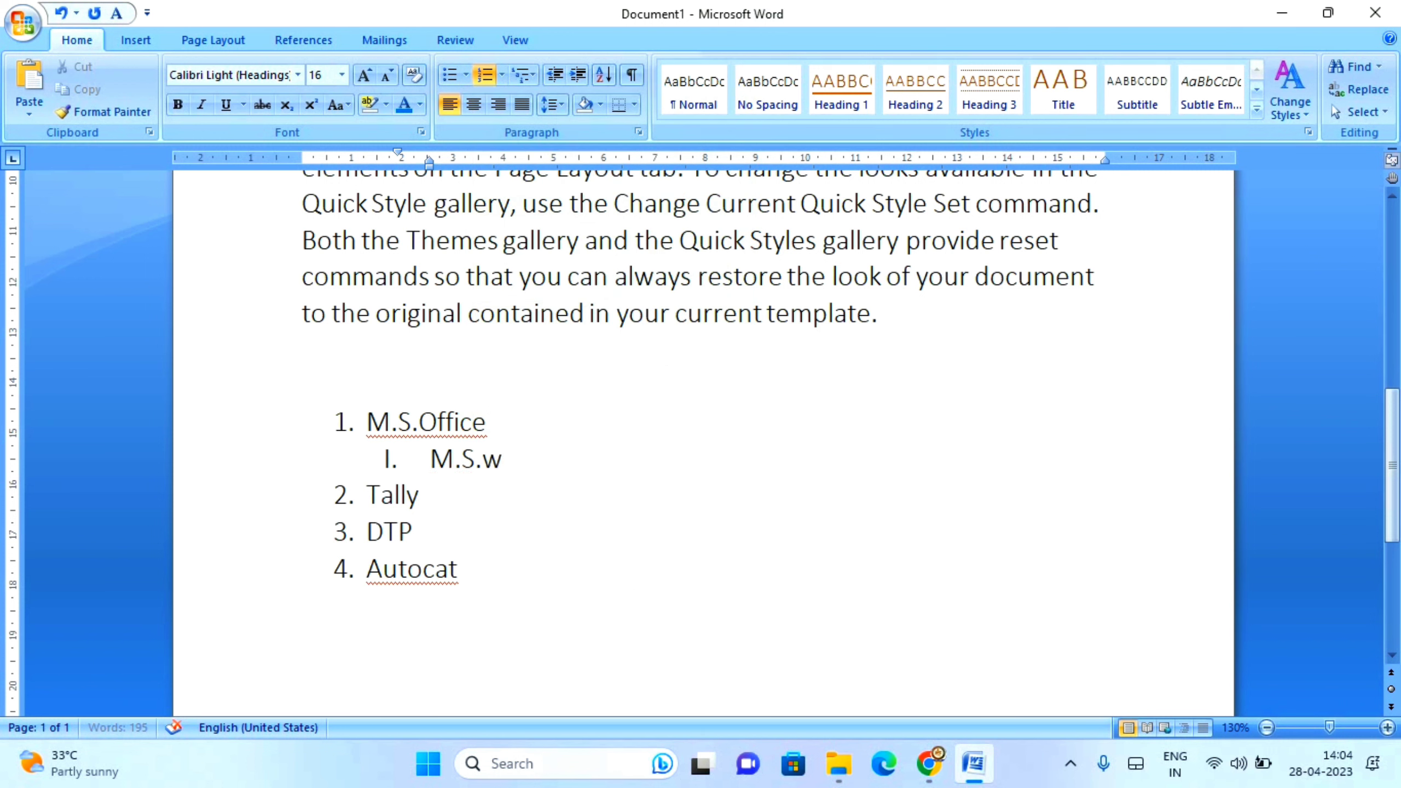
text(o)
key(BackSpace)
key(BackSpace)
text(Wor)
text(d)
key(Return)
Add M.S. Excel and M.S. Powerpoint as sub-items II and III
text(M.S.)
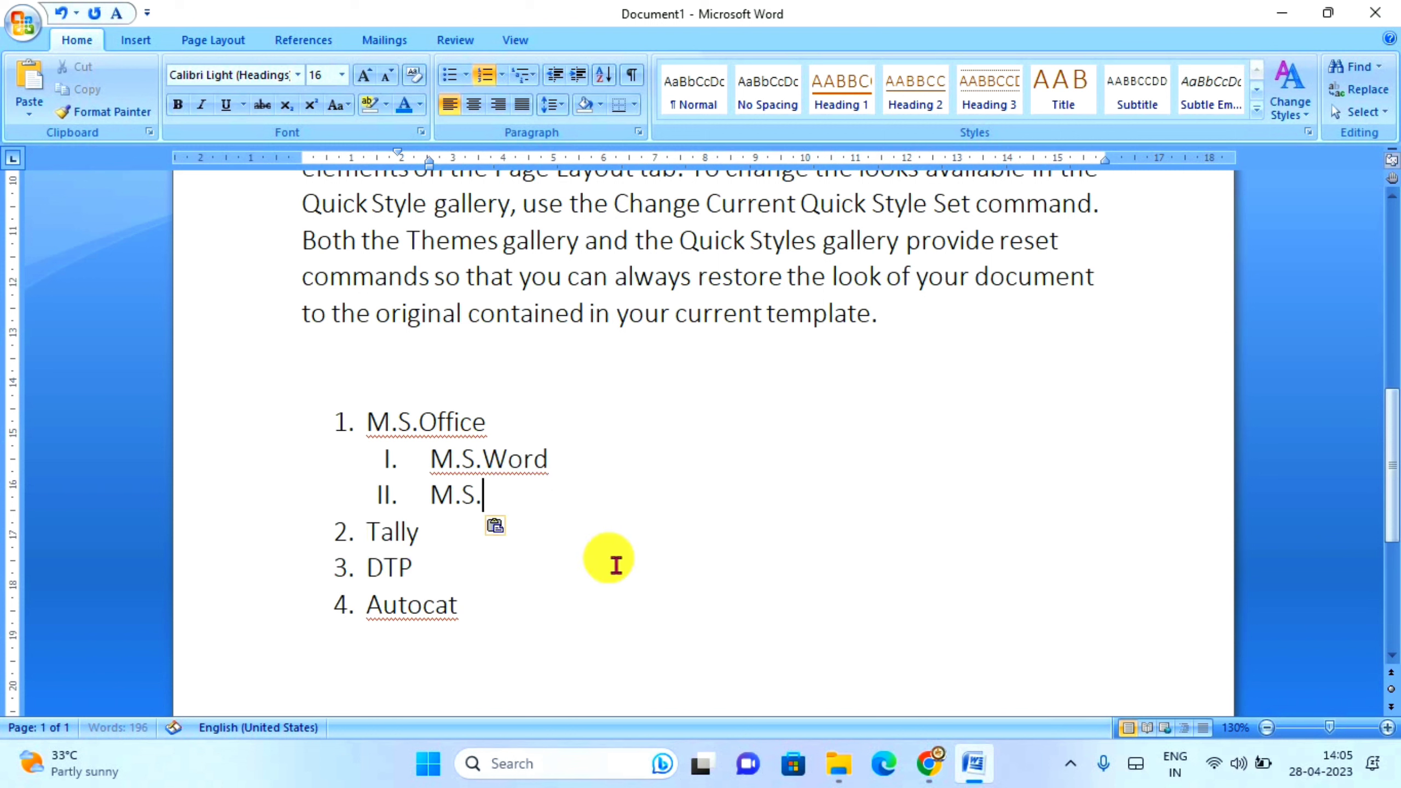
text(Excel)
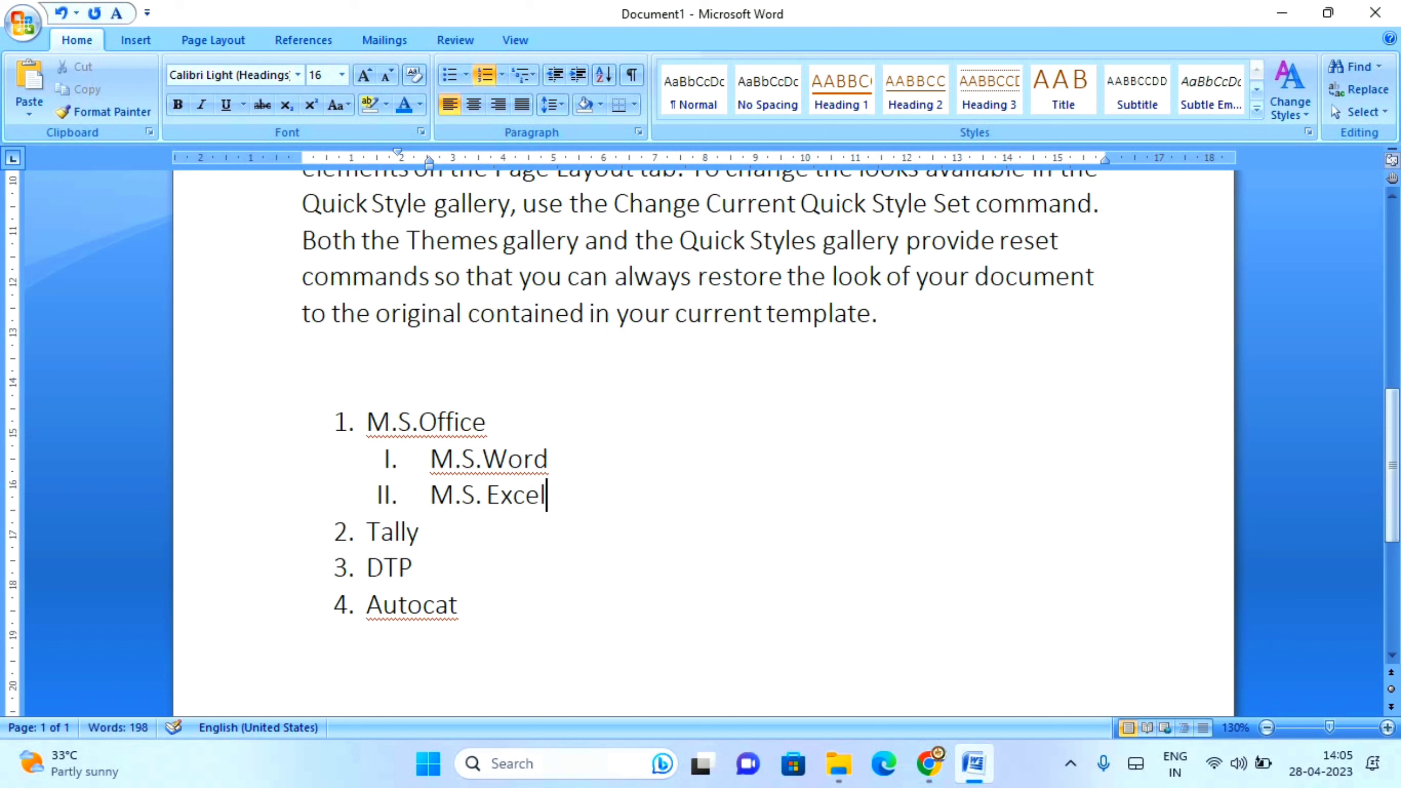
key(Return)
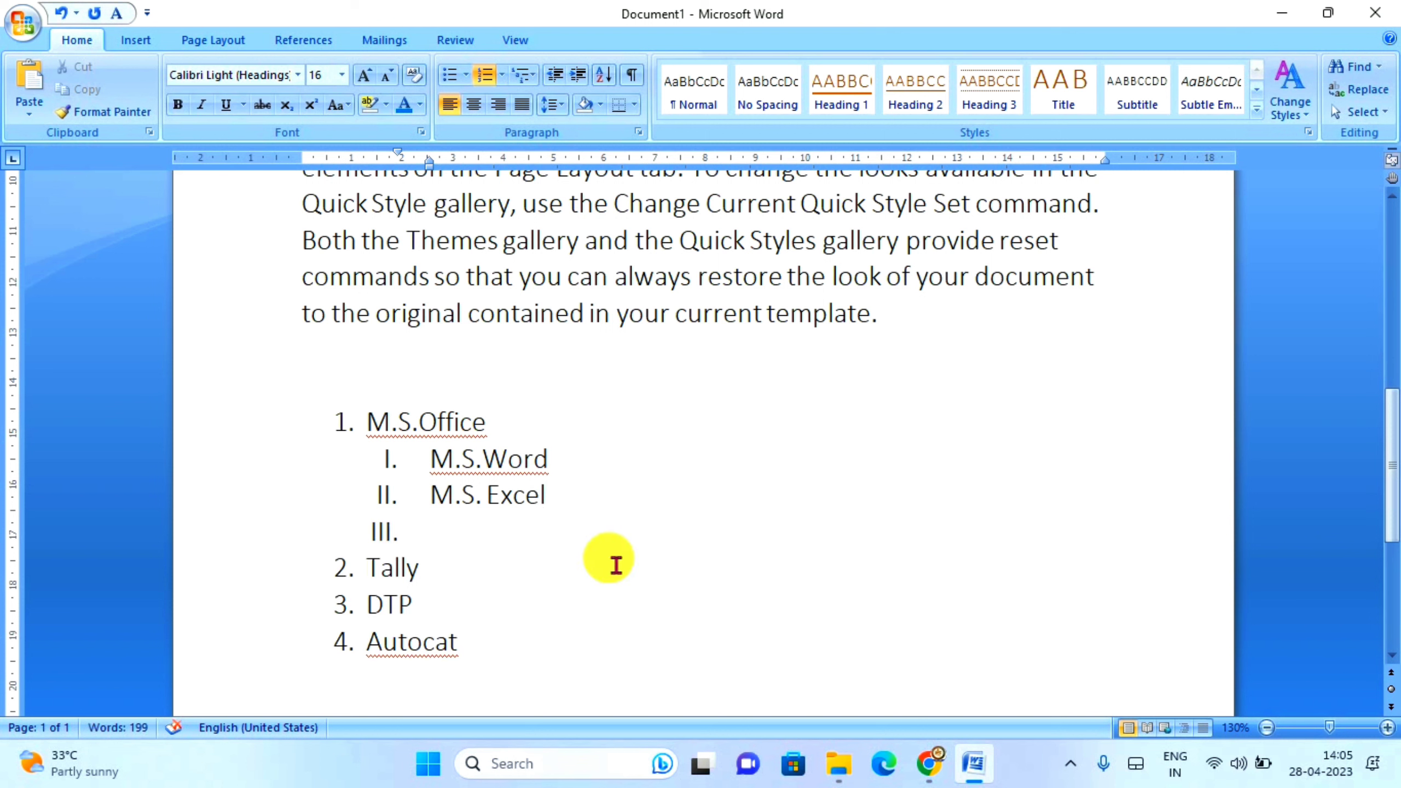
text(Pow)
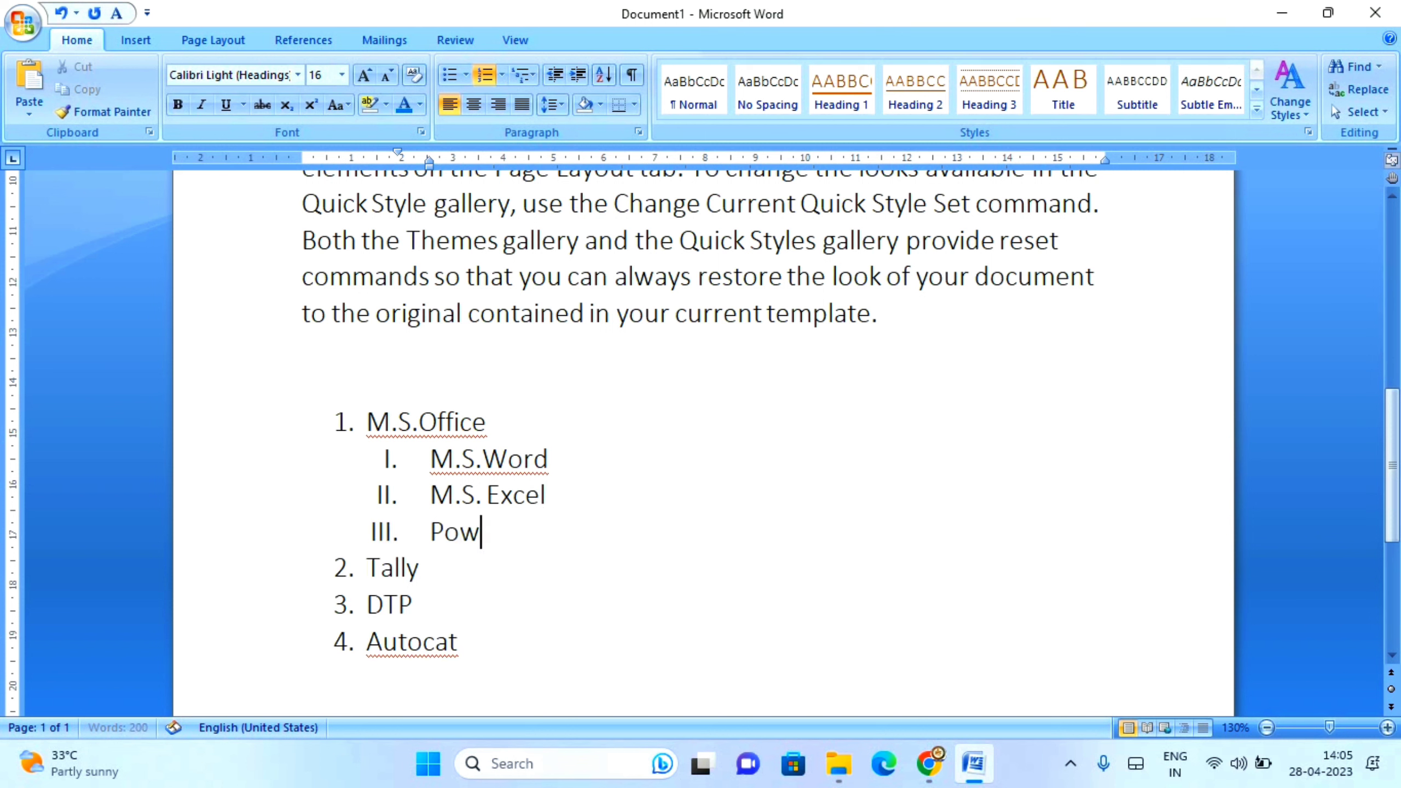
key(BackSpace)
key(BackSpace)
key(BackSpace)
text(M.S.)
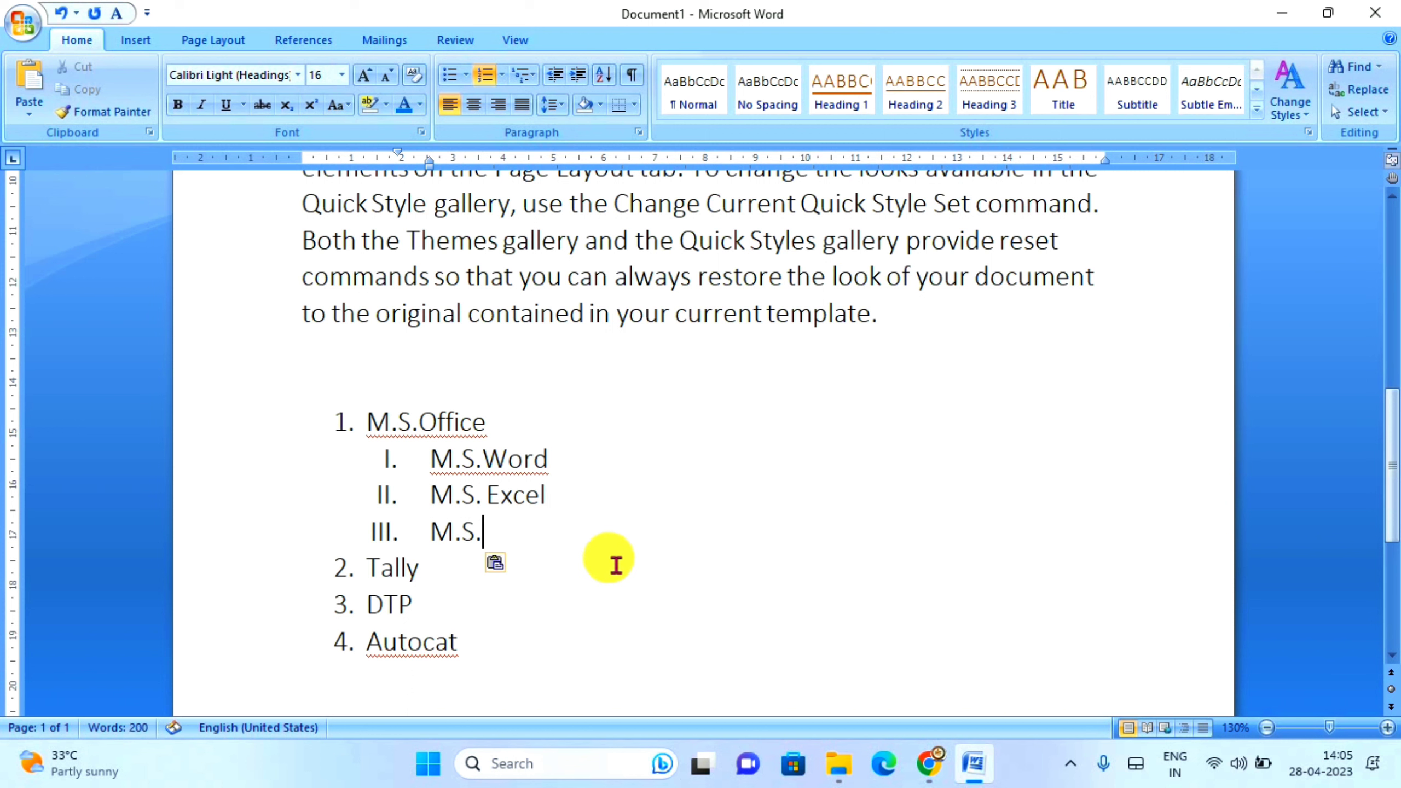
text( O)
key(BackSpace)
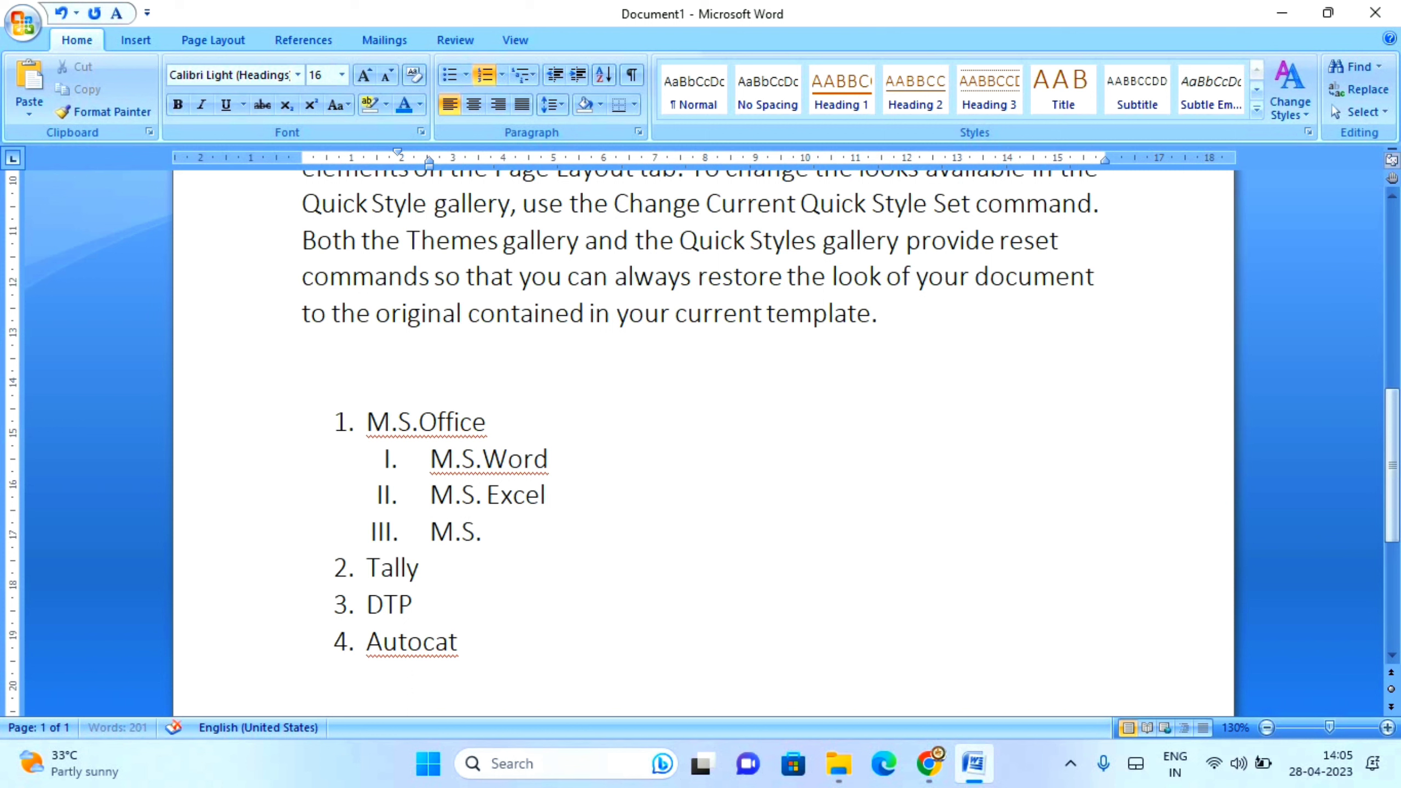
text(Powe)
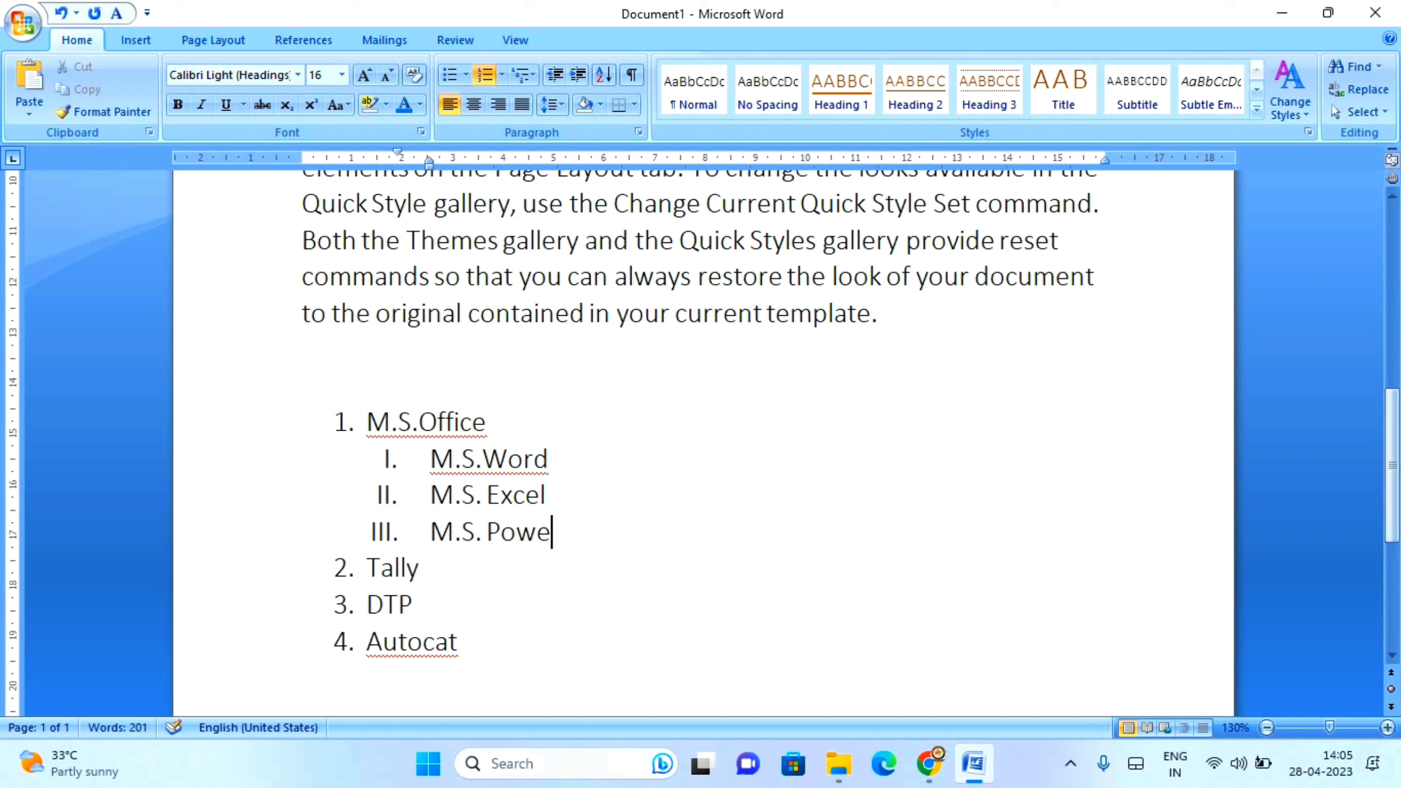
text(r)
text(poin)
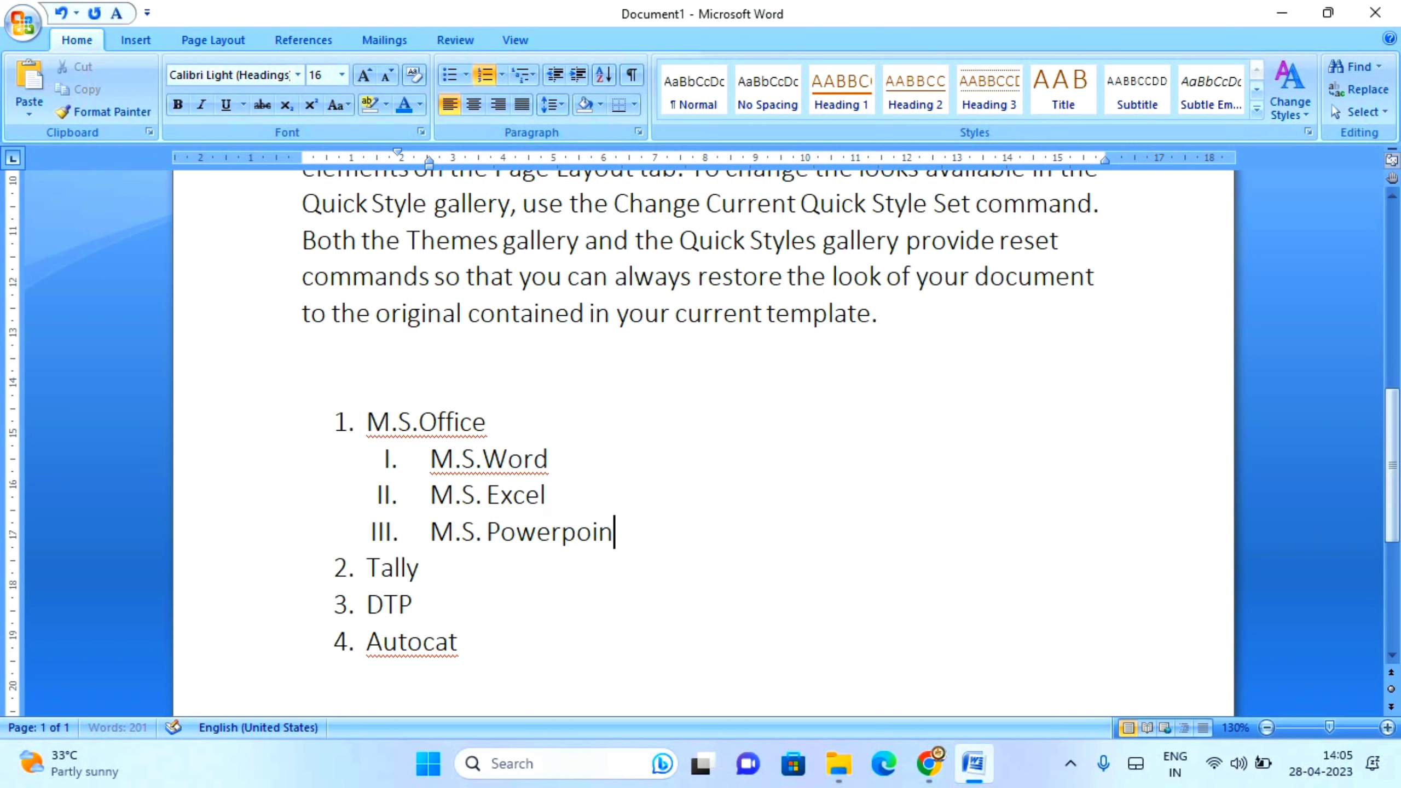
text(t)
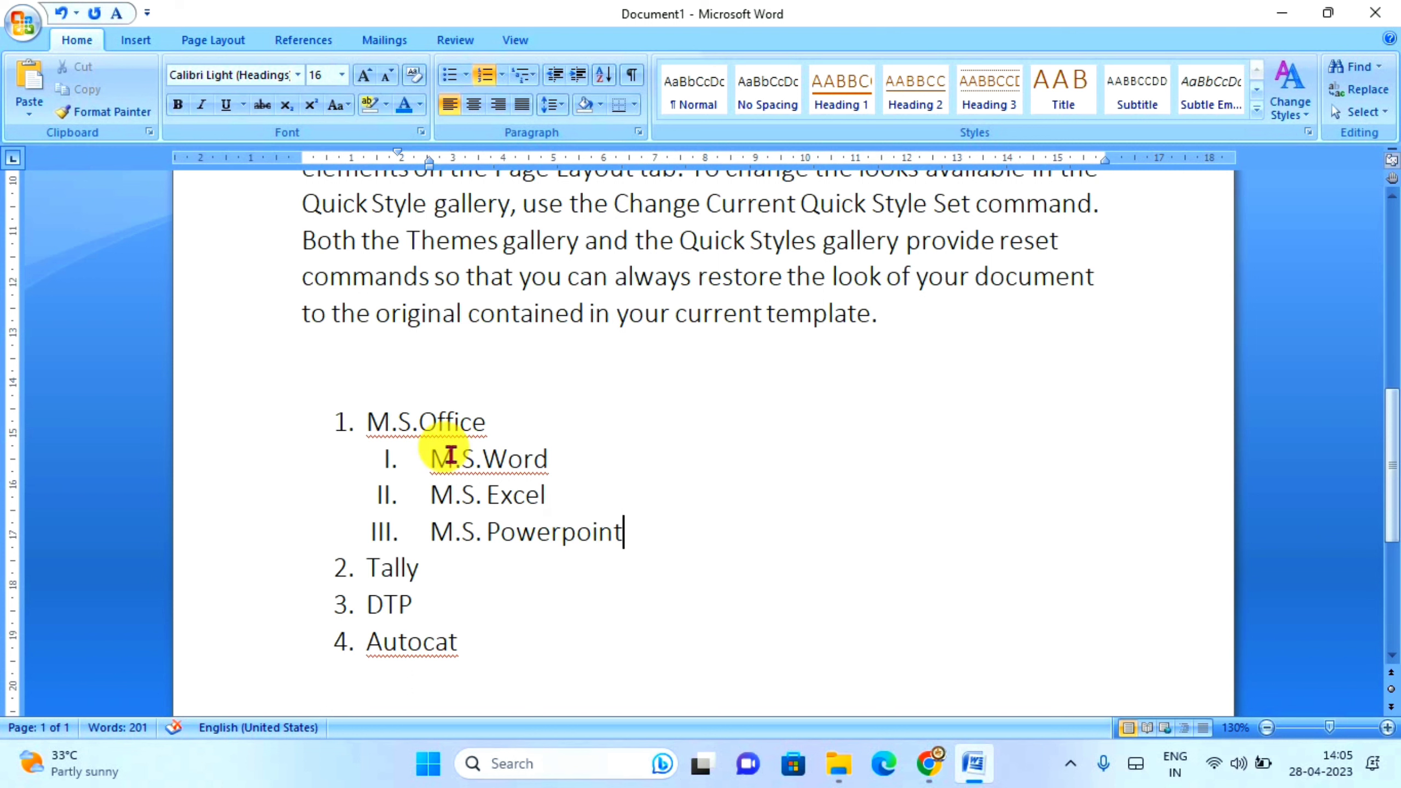
scroll(502, 552, down, 1)
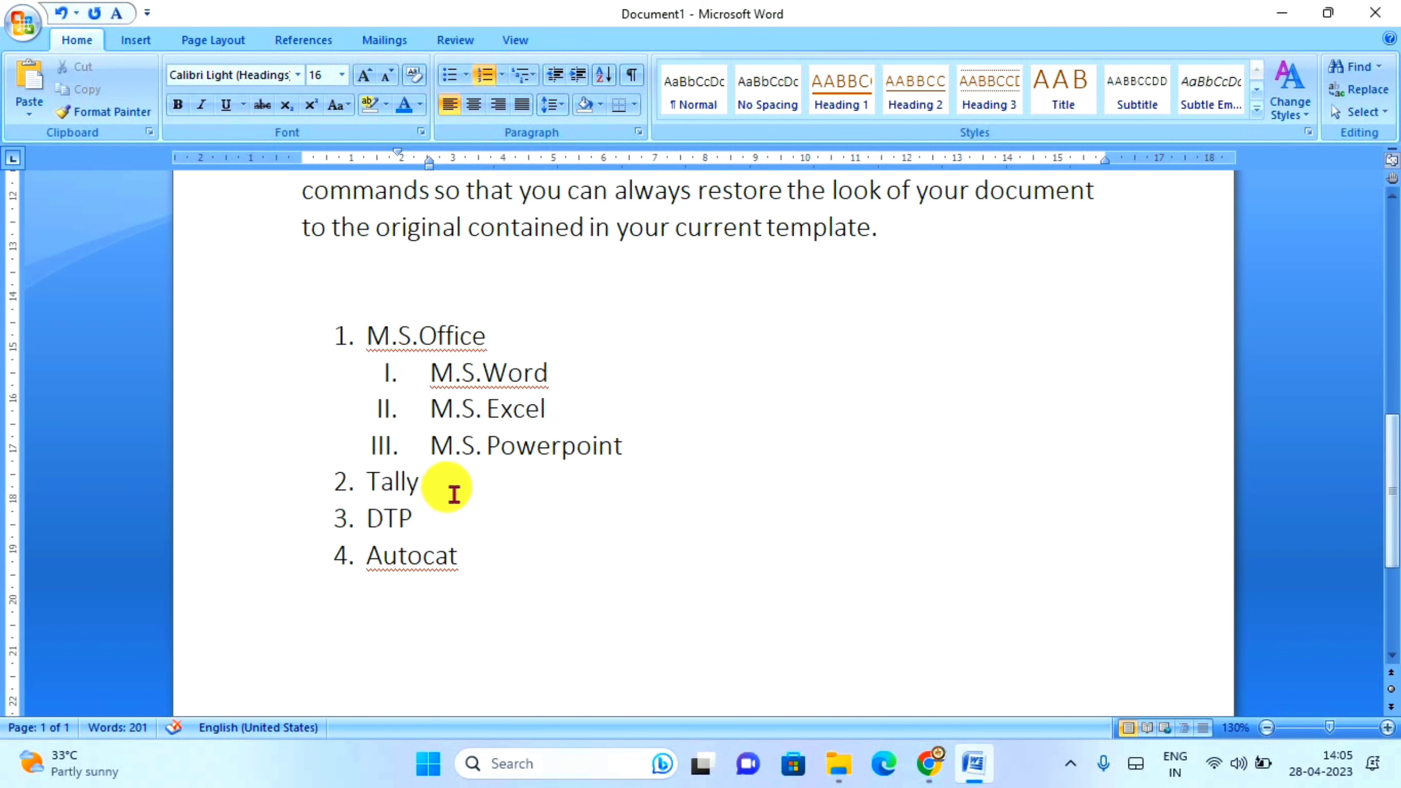
Remove the stray empty line between M.S. Powerpoint and Tally
click(738, 469)
key(Return)
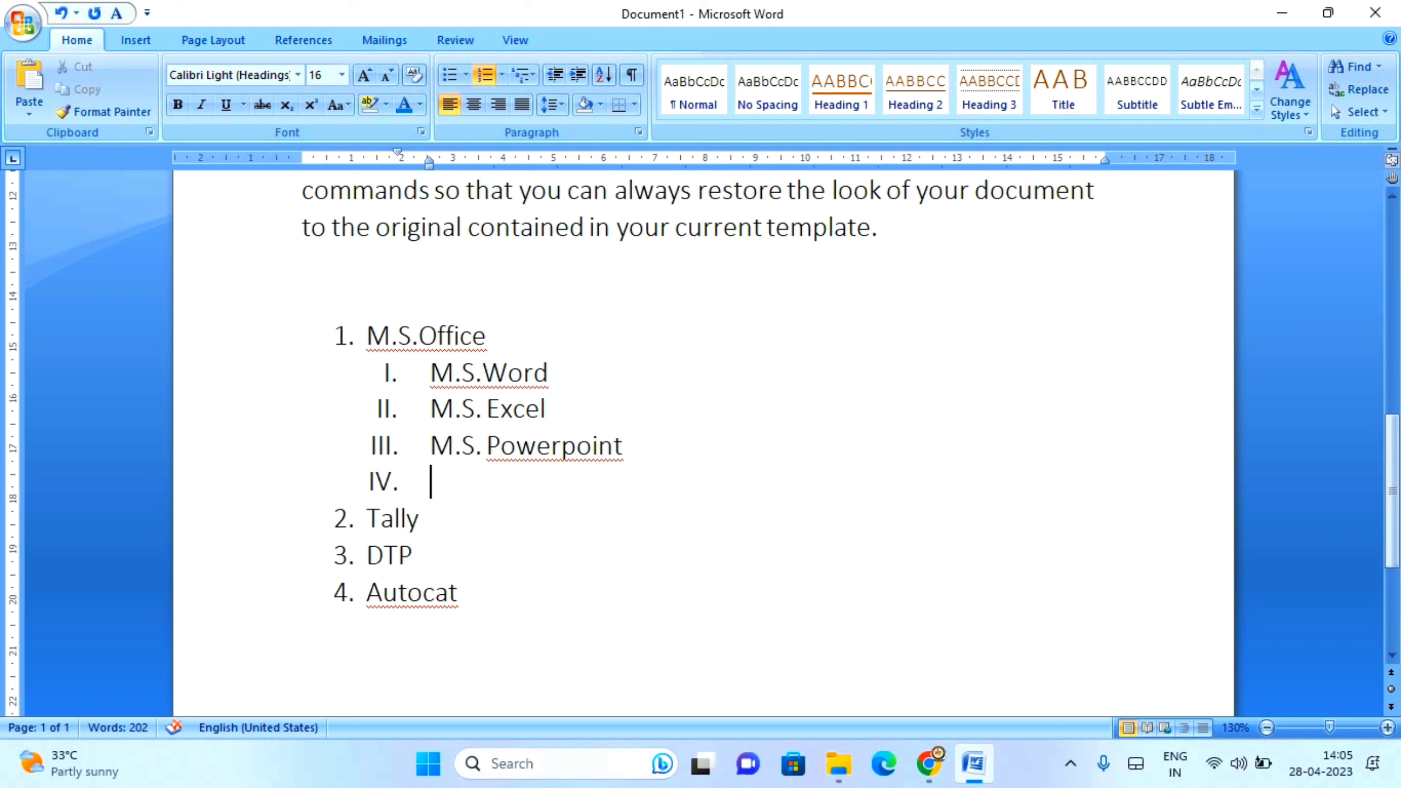
key(shift+Tab)
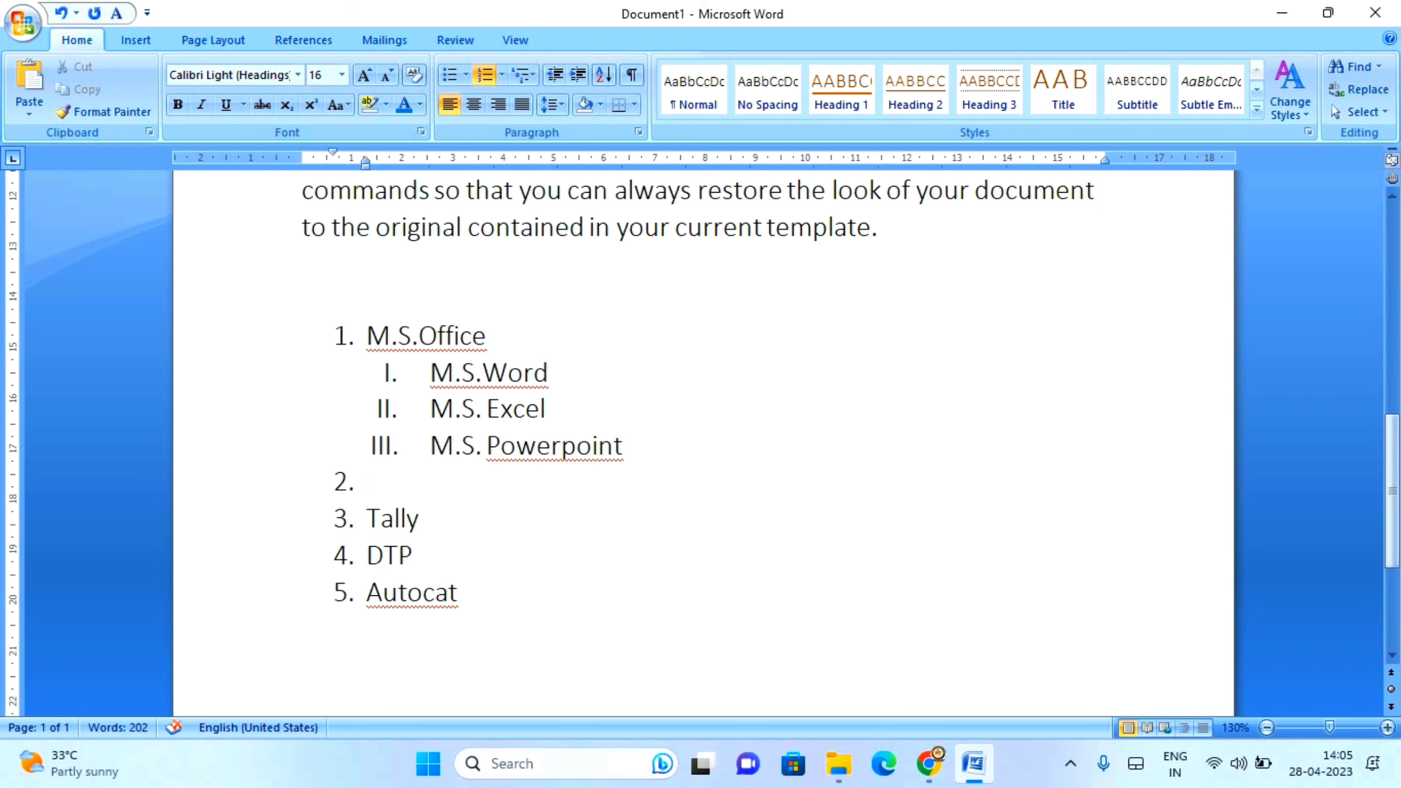
key(BackSpace)
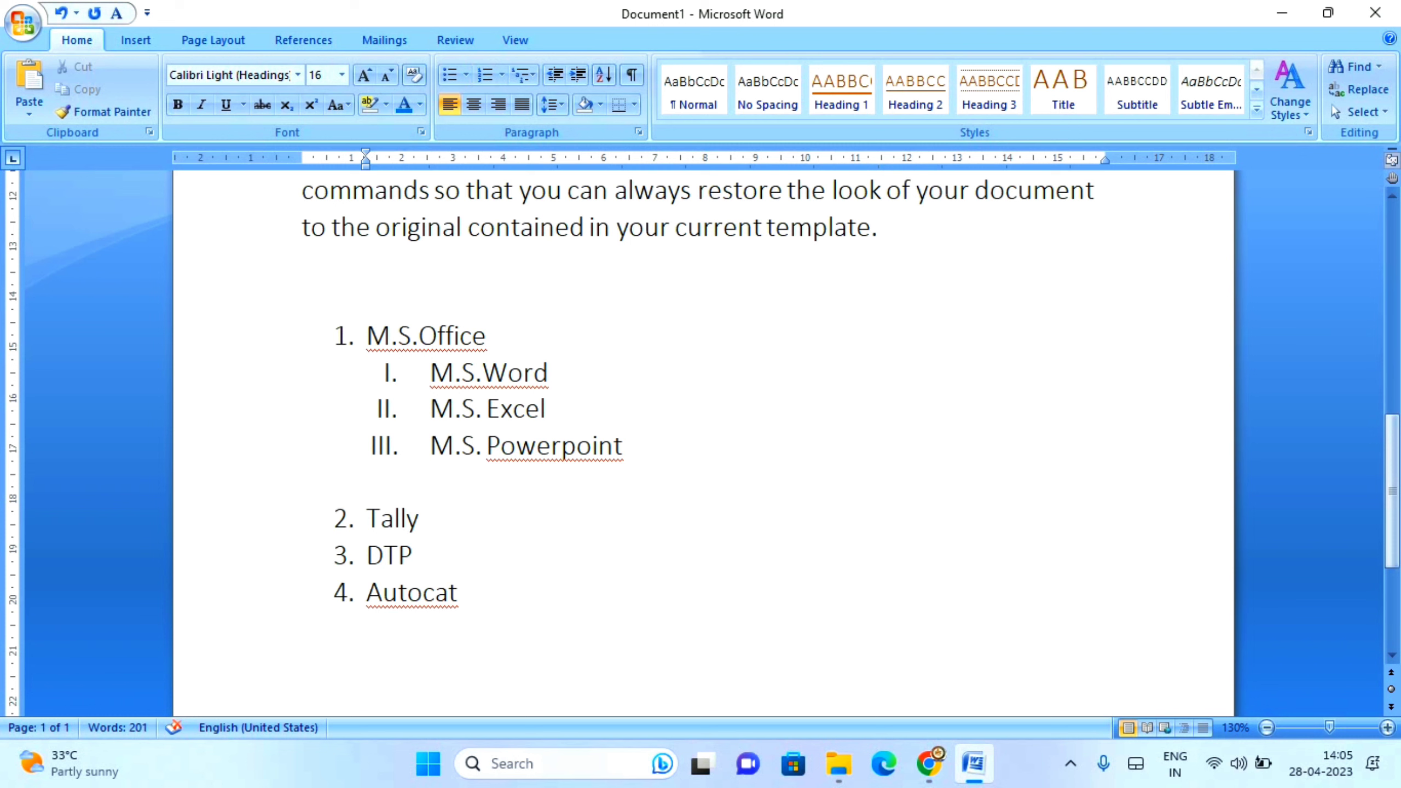
key(BackSpace)
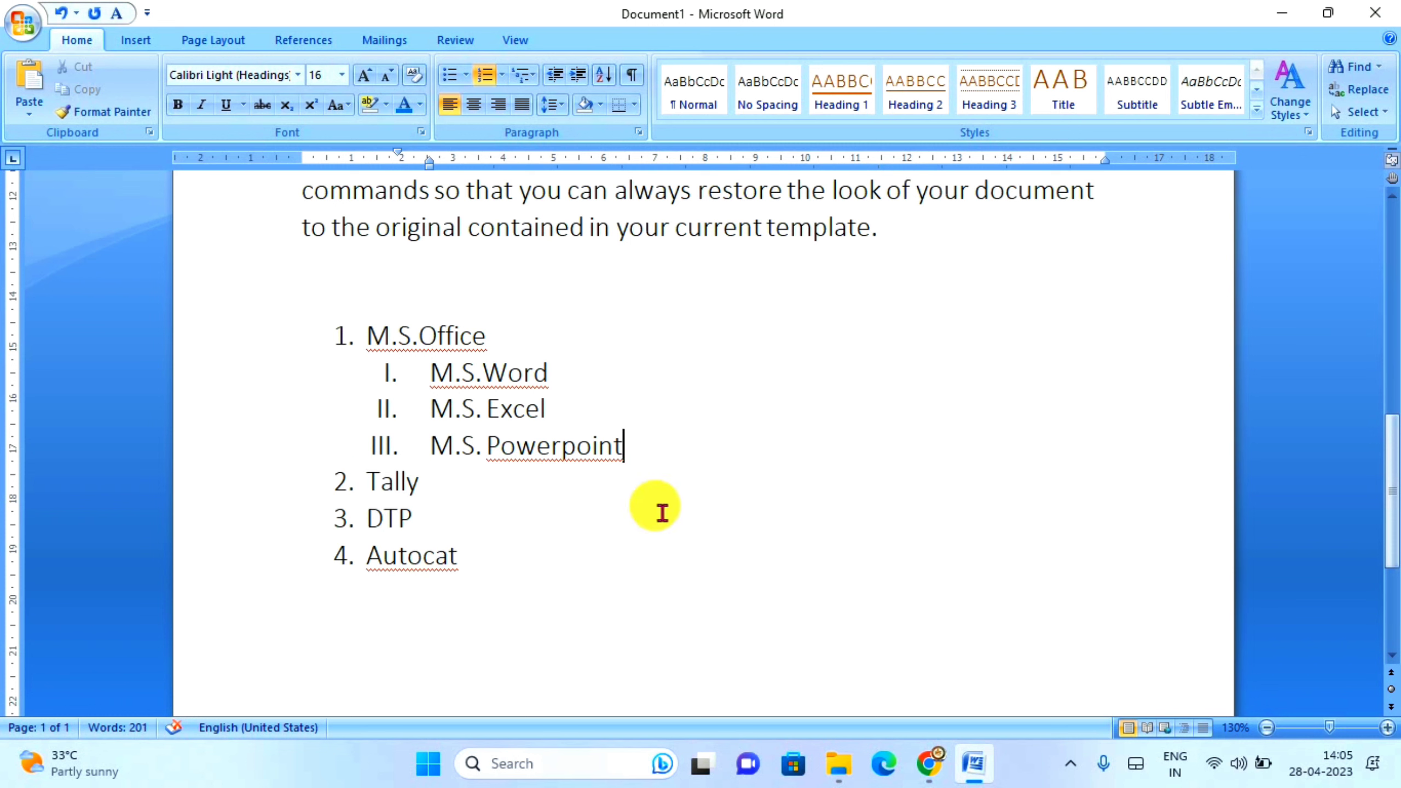
Start a demoted roman-numeral sub-item I. below Tally
click(438, 497)
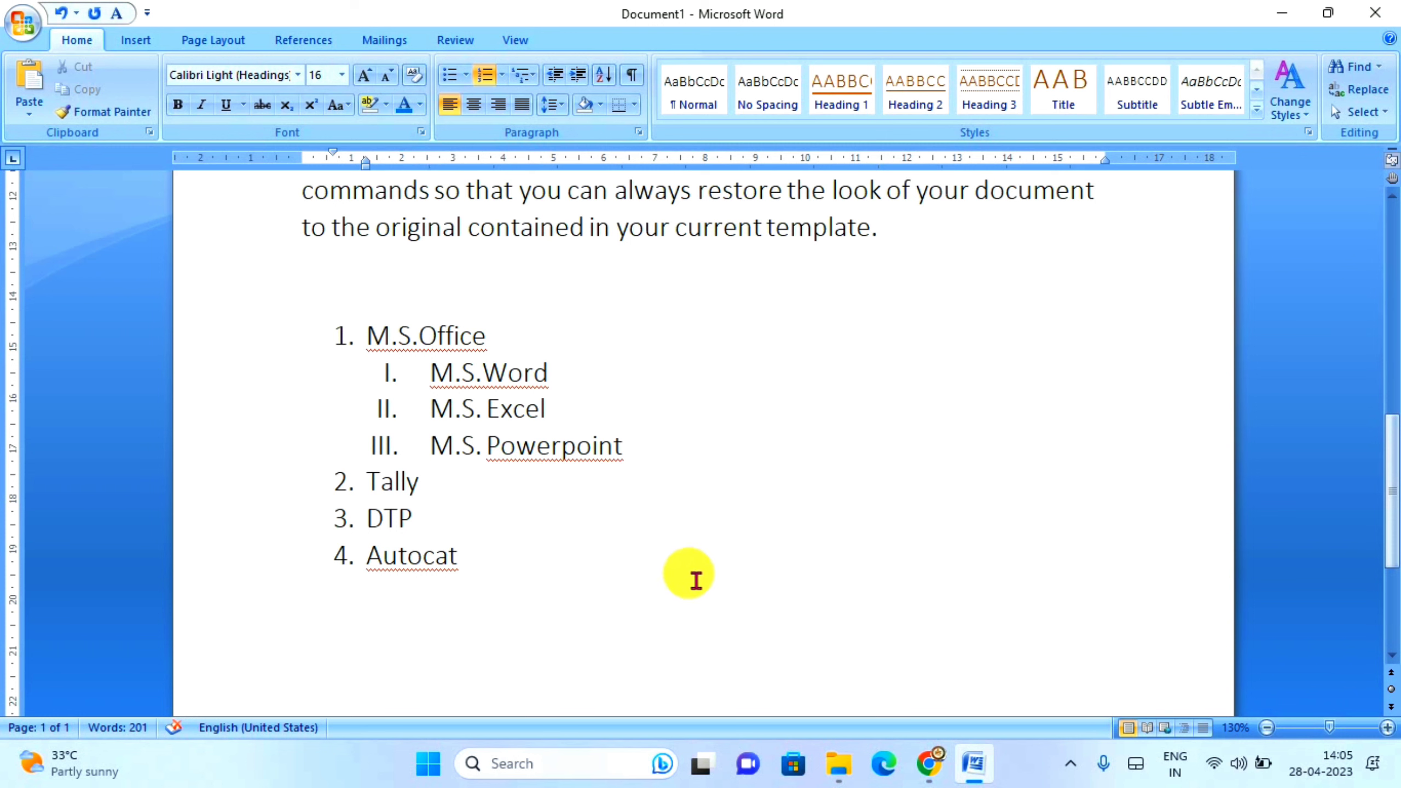
key(Return)
key(Tab)
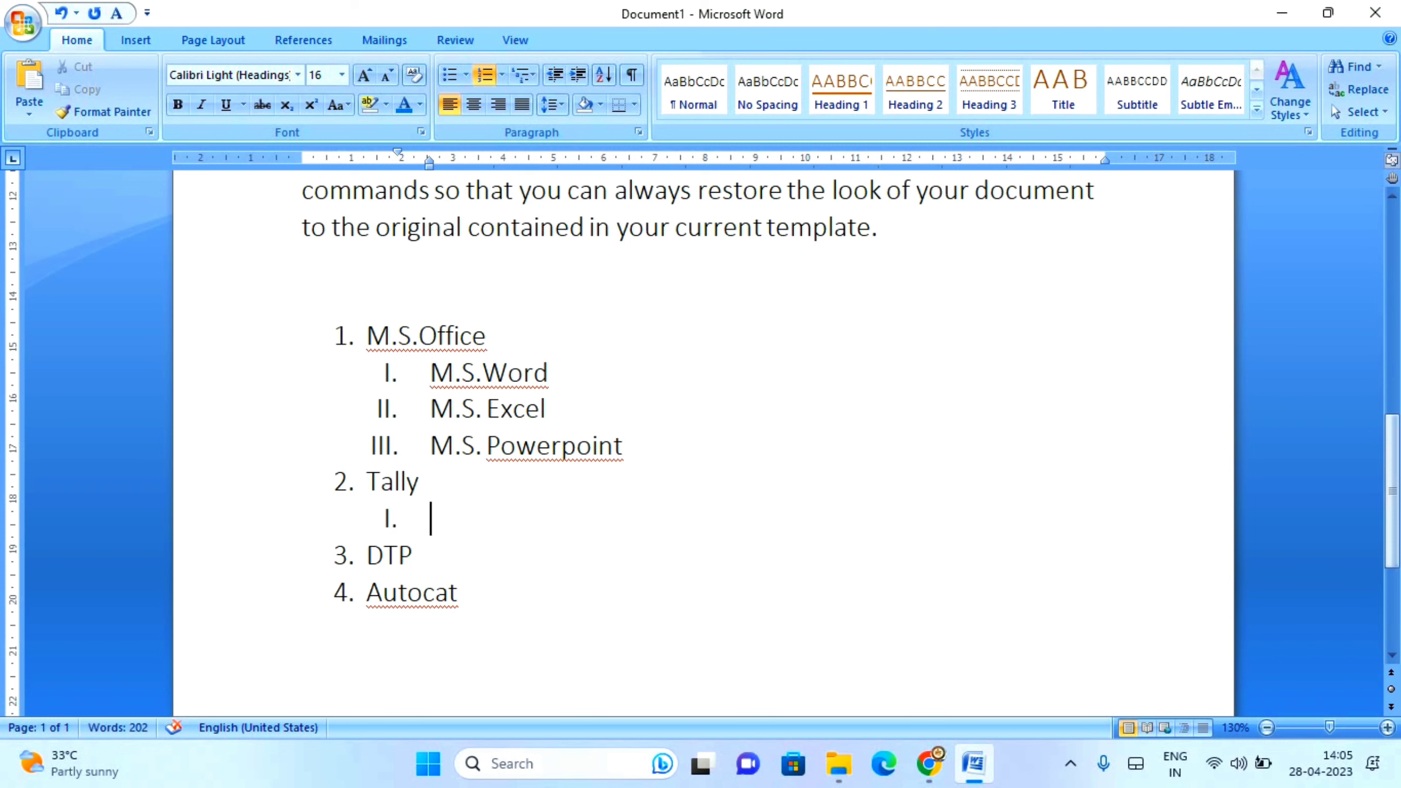
Type Tally Advance and Tally GST as sub-items I and II under Tally
text(Tall)
text(y Addva)
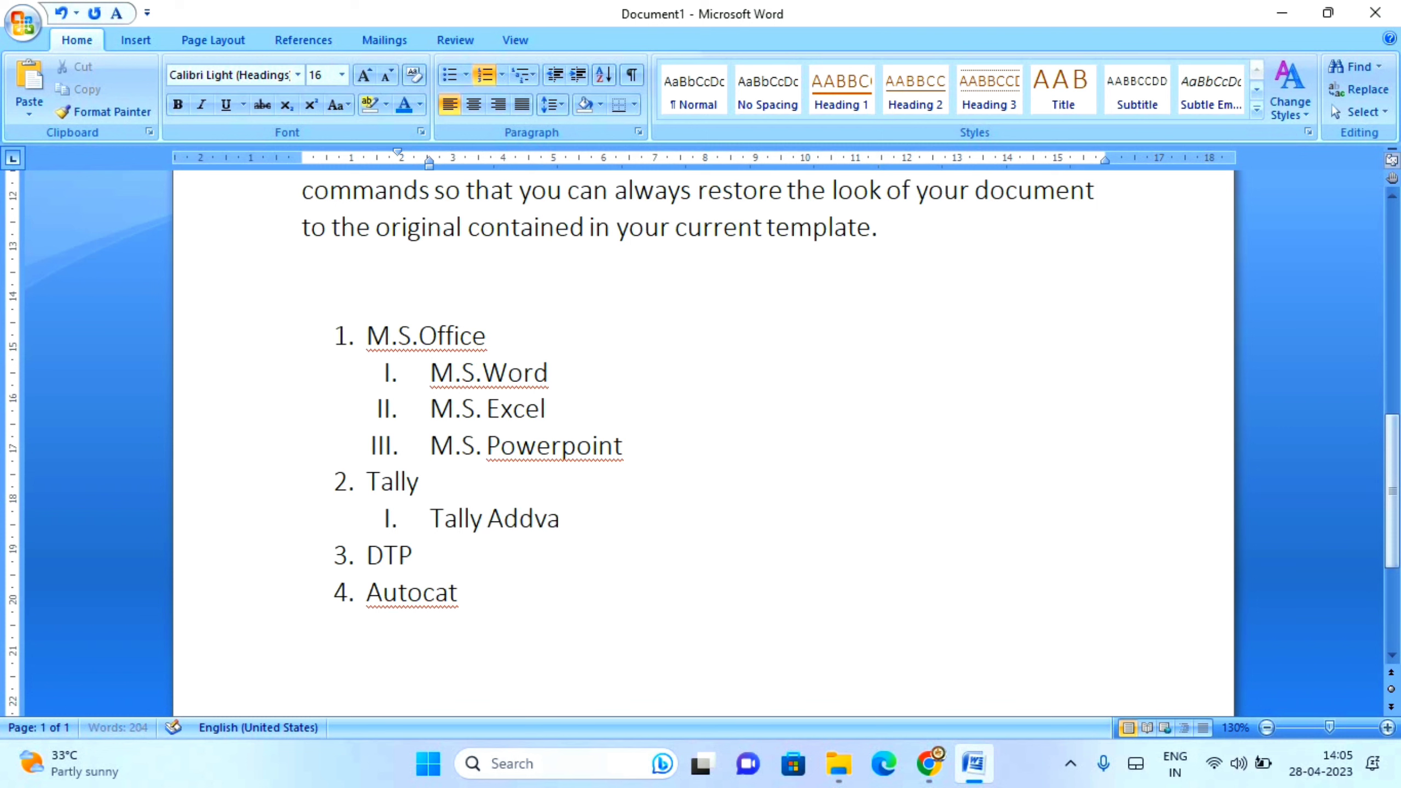
key(BackSpace)
key(BackSpace)
key(BackSpace)
text(vanc)
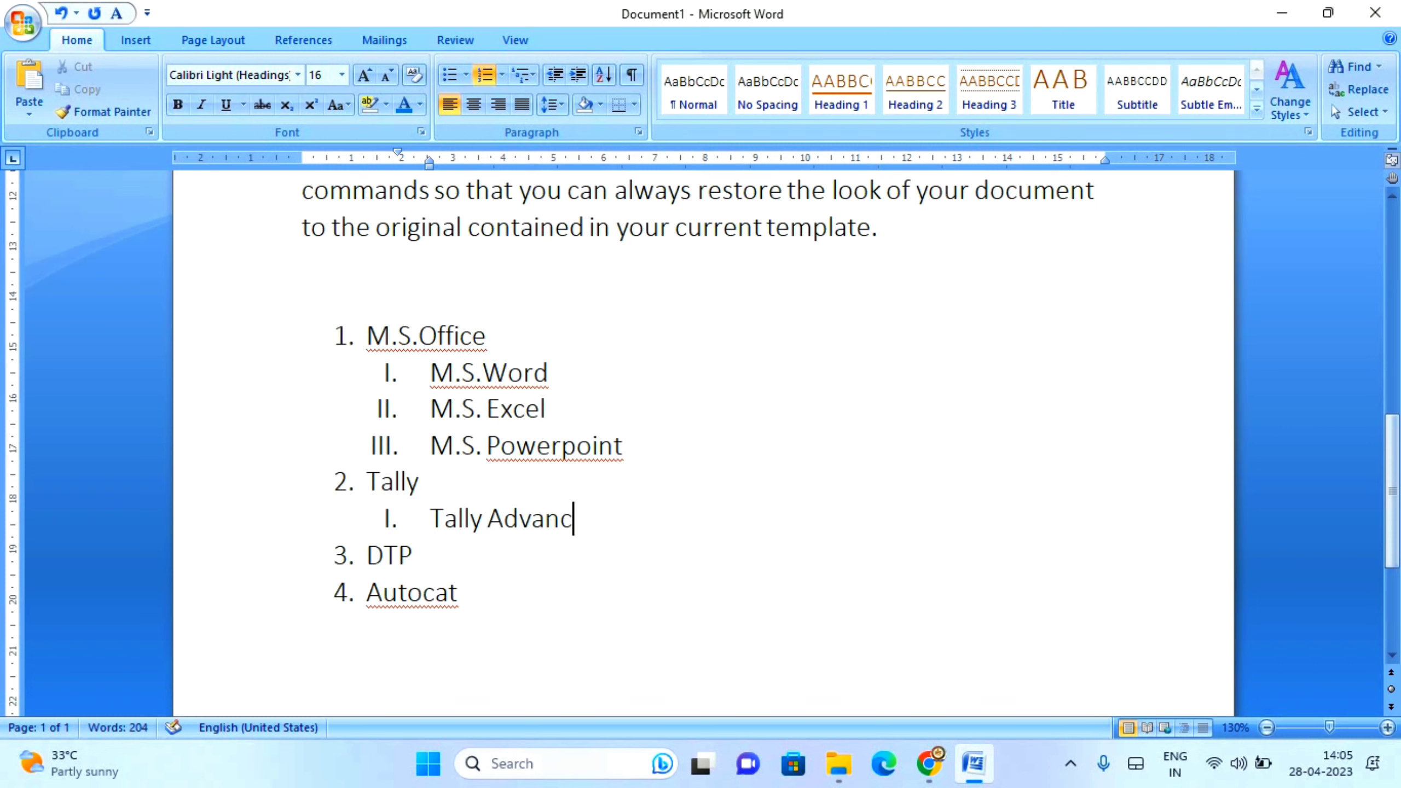
text(e)
key(Return)
text(Tally)
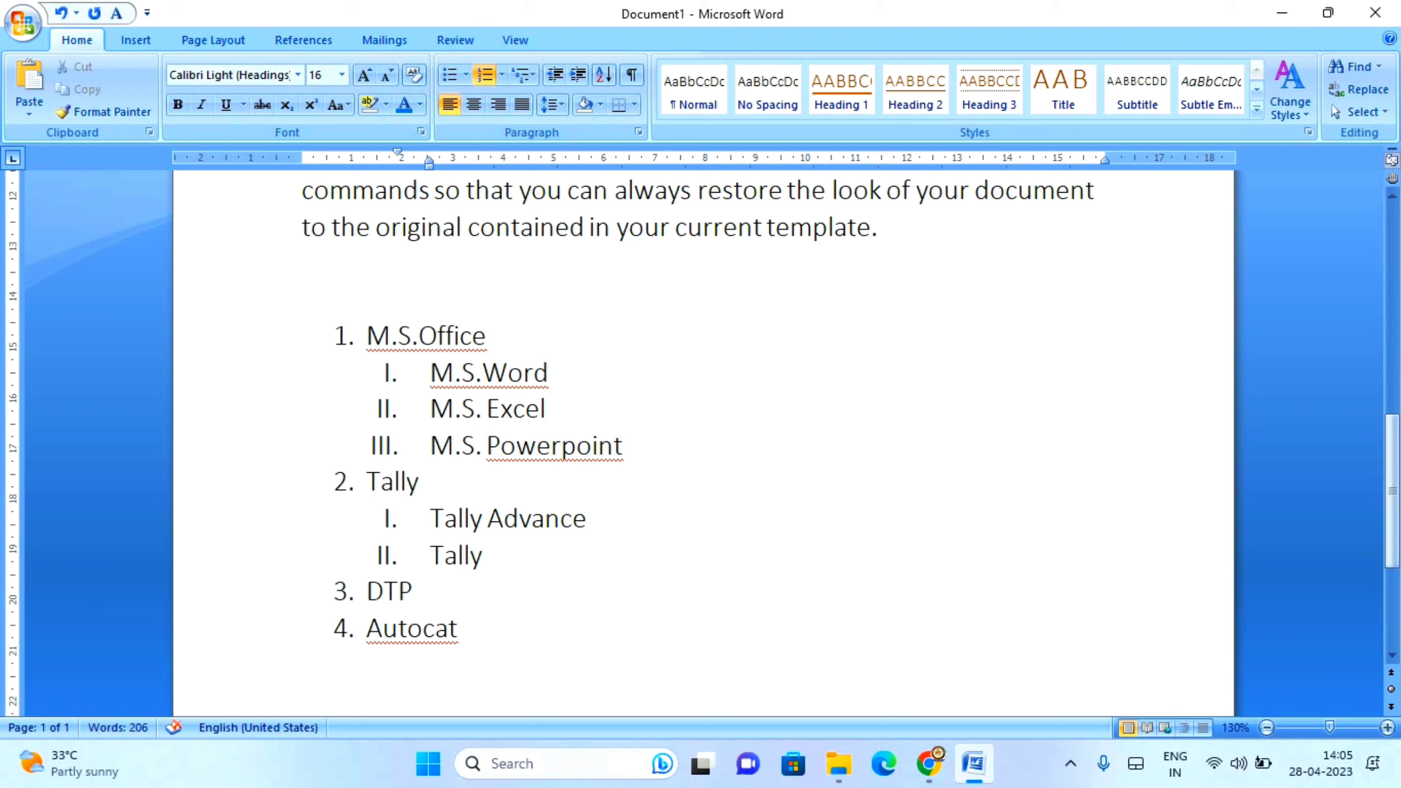
text( GST)
scroll(599, 564, down, 1)
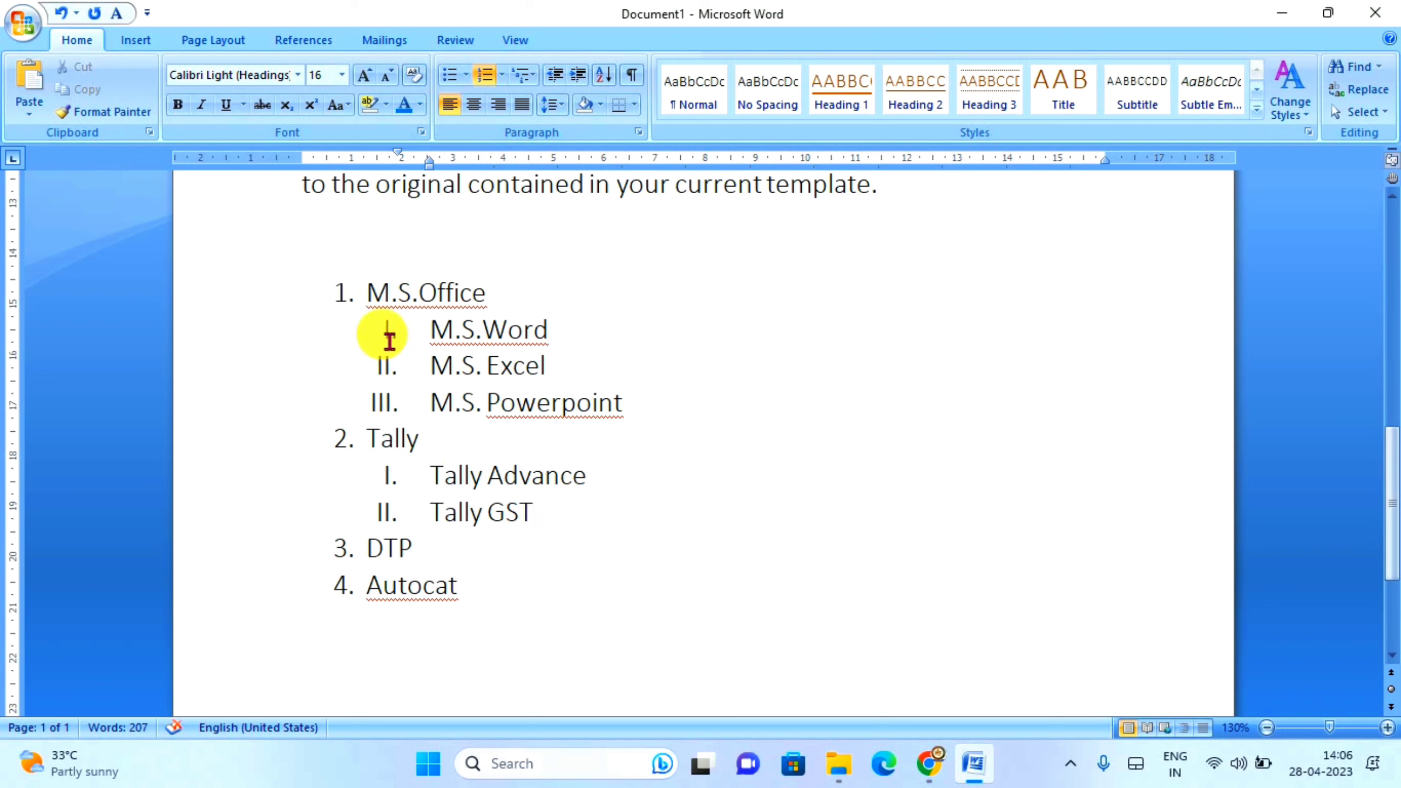
drag(430, 330, 621, 409)
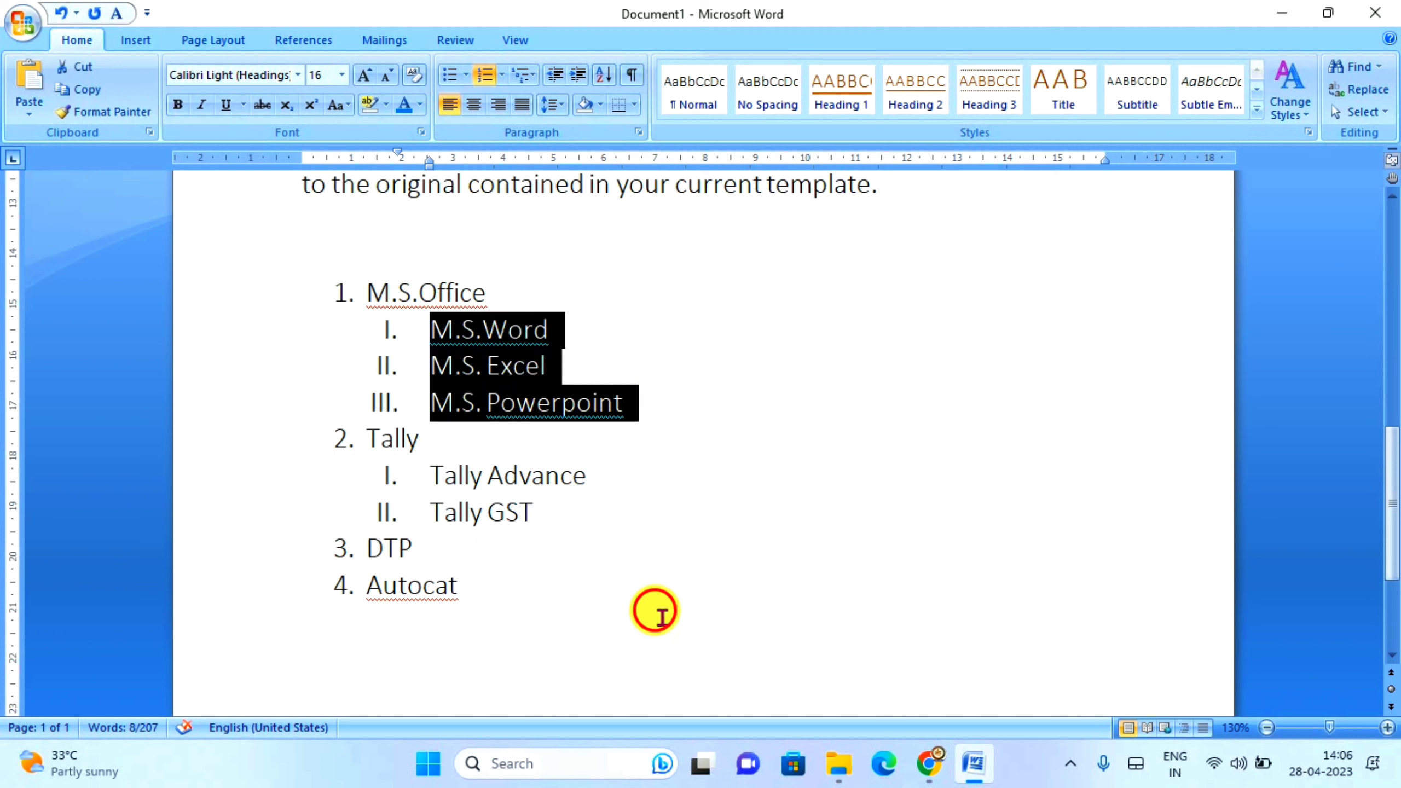
click(658, 614)
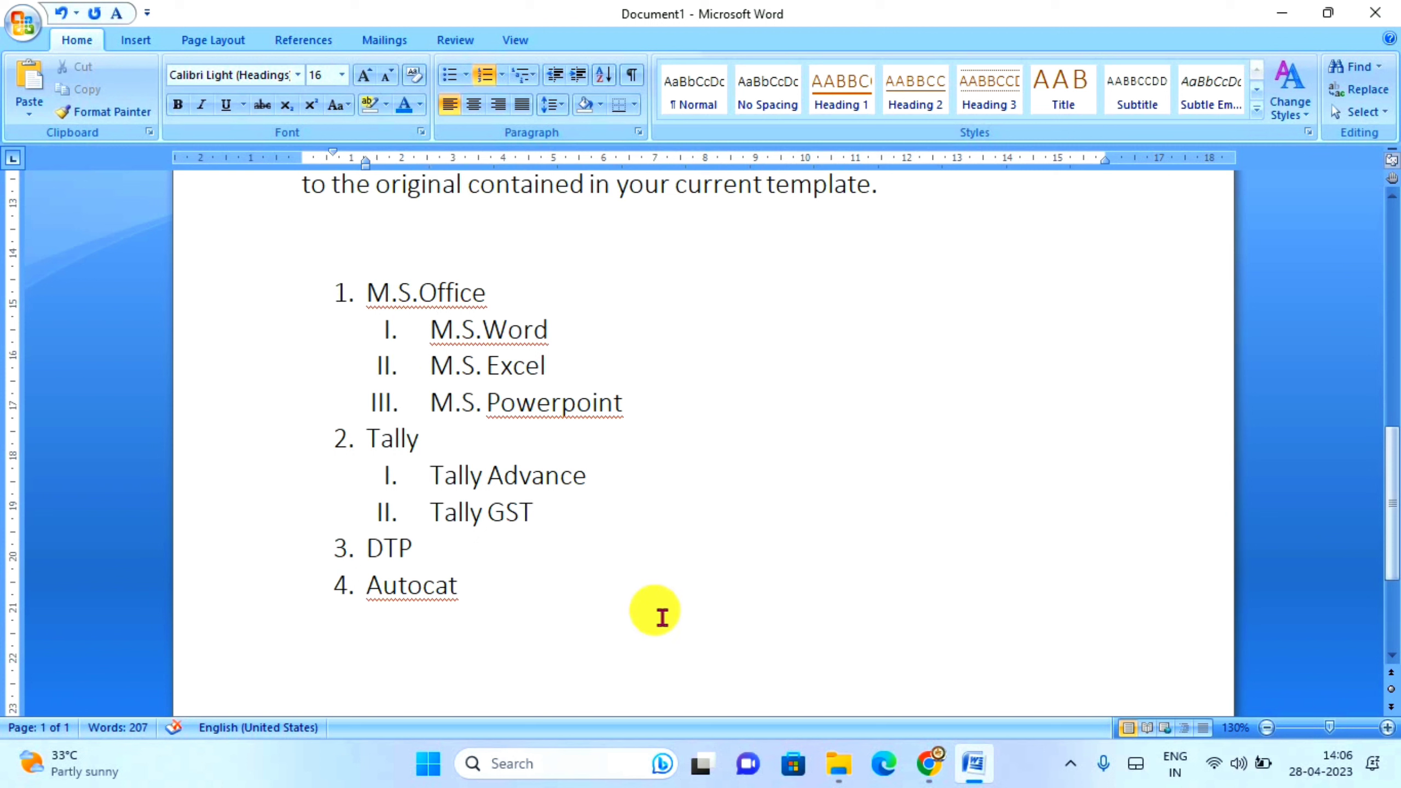